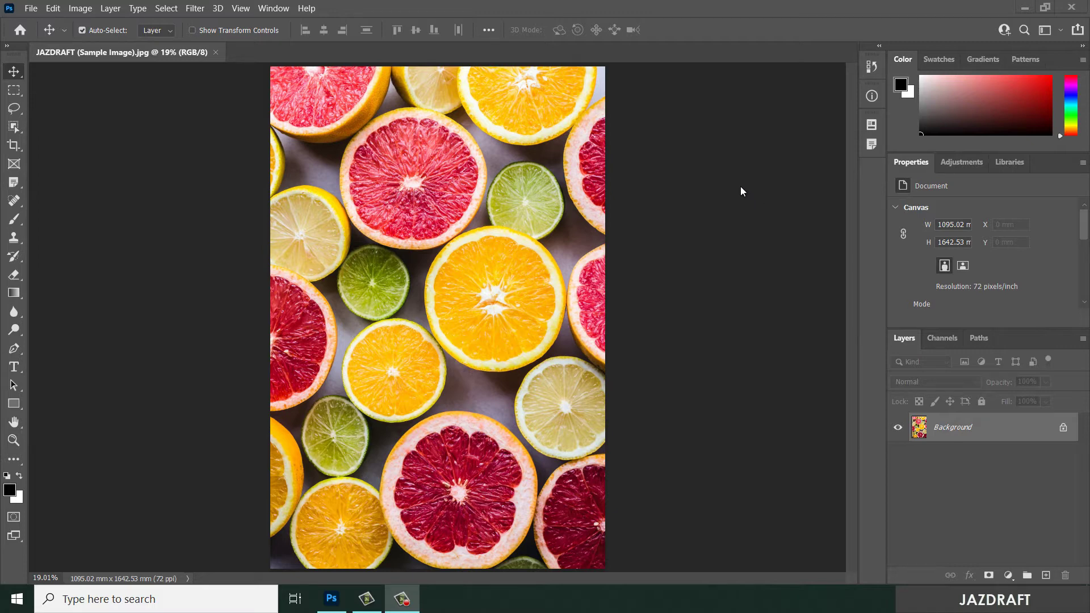
# Switch from the Eyedropper tool group to the Count tool.
pyautogui.click(14, 182)
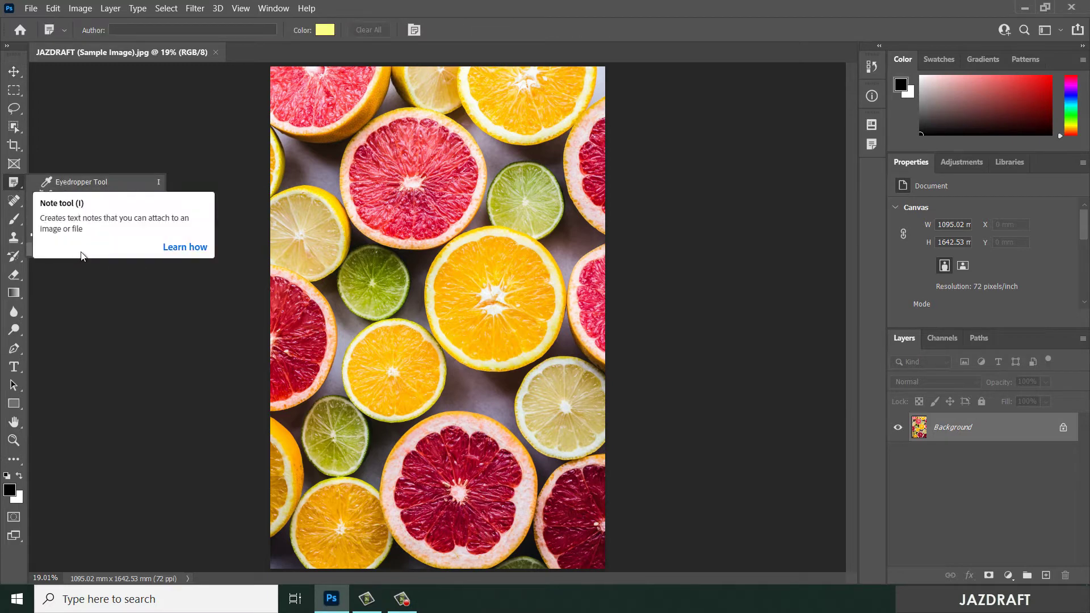
pyautogui.click(40, 255)
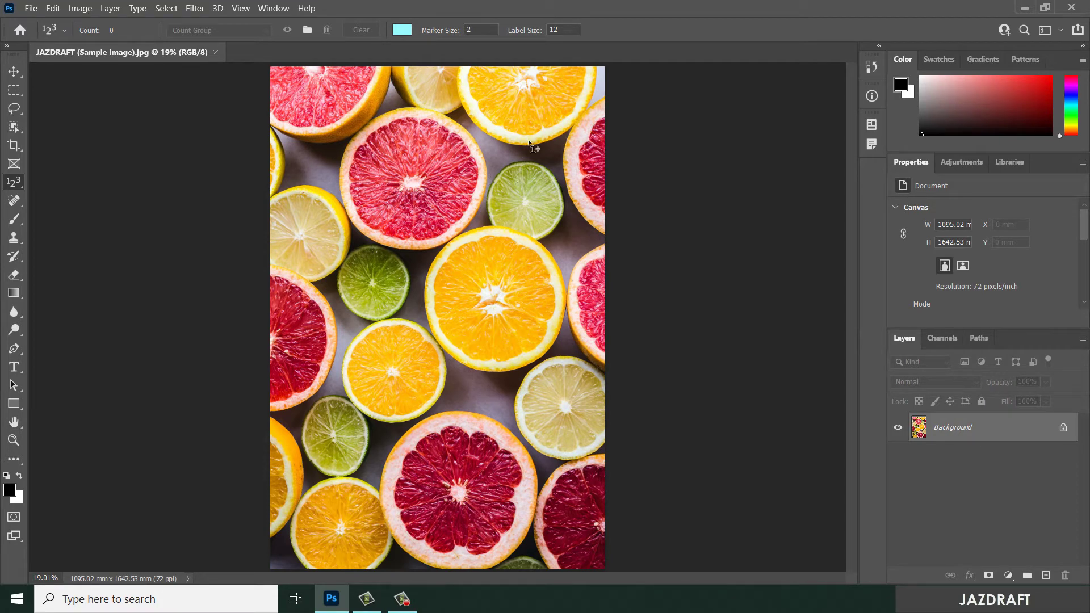
# Mark the top orange as count 1, then zoom in and scroll to the large orange.
pyautogui.click(520, 101)
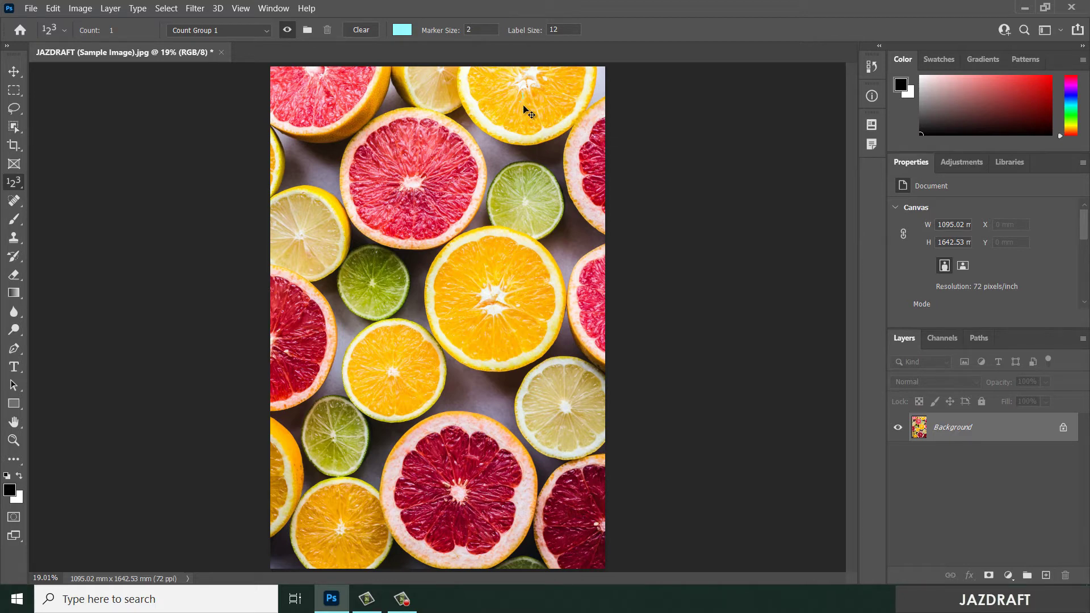
pyautogui.hotkey('ctrl', '=')
pyautogui.hotkey('ctrl', '=')
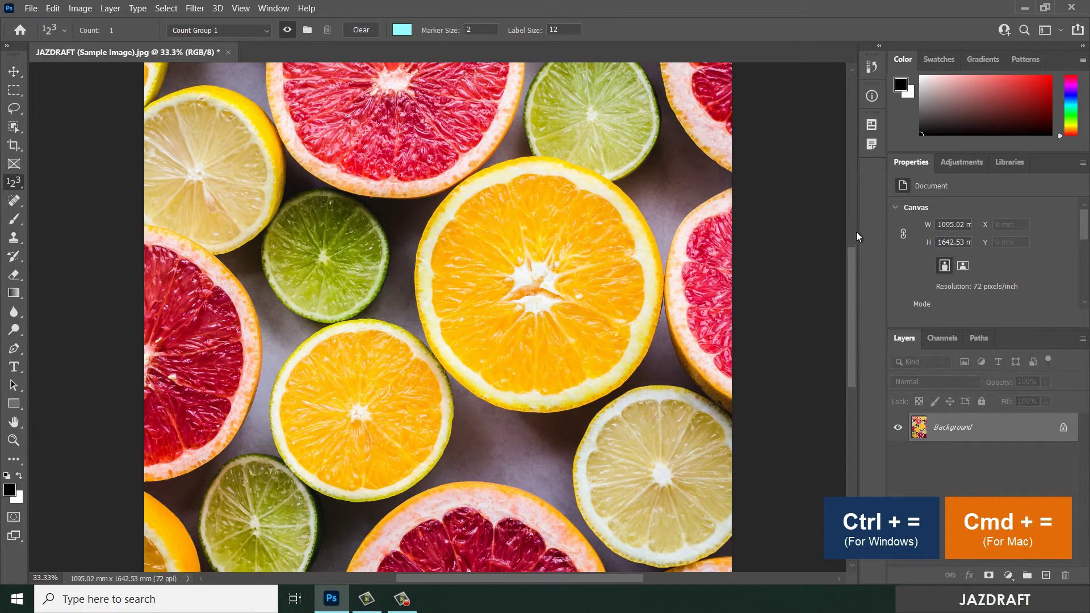
pyautogui.scroll(1, 852, 267)
pyautogui.moveTo(852, 268); pyautogui.dragTo(858, 211)
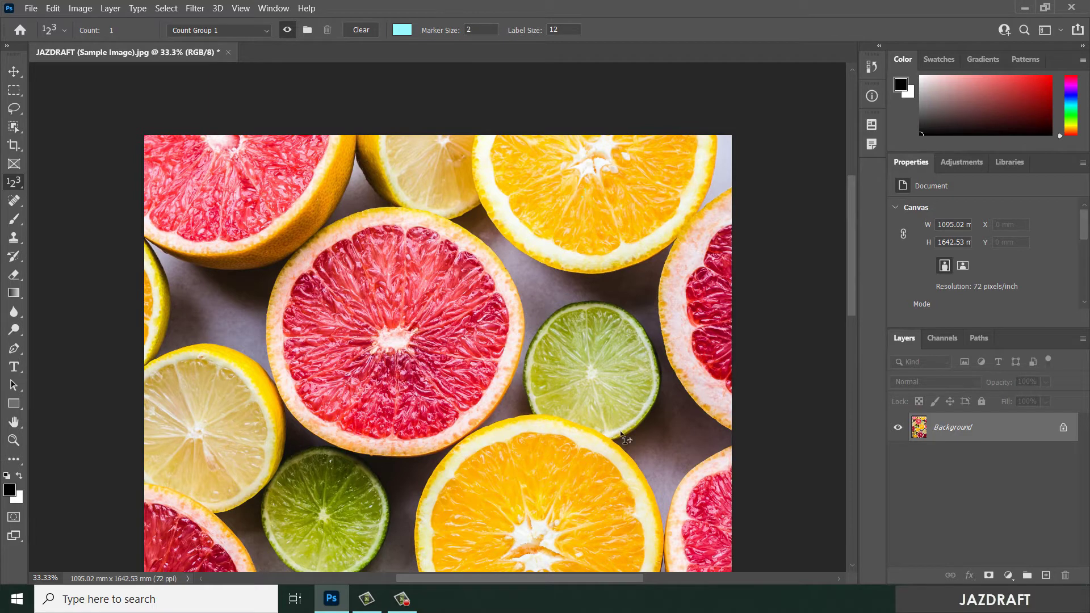
pyautogui.scroll(-1, 618, 429)
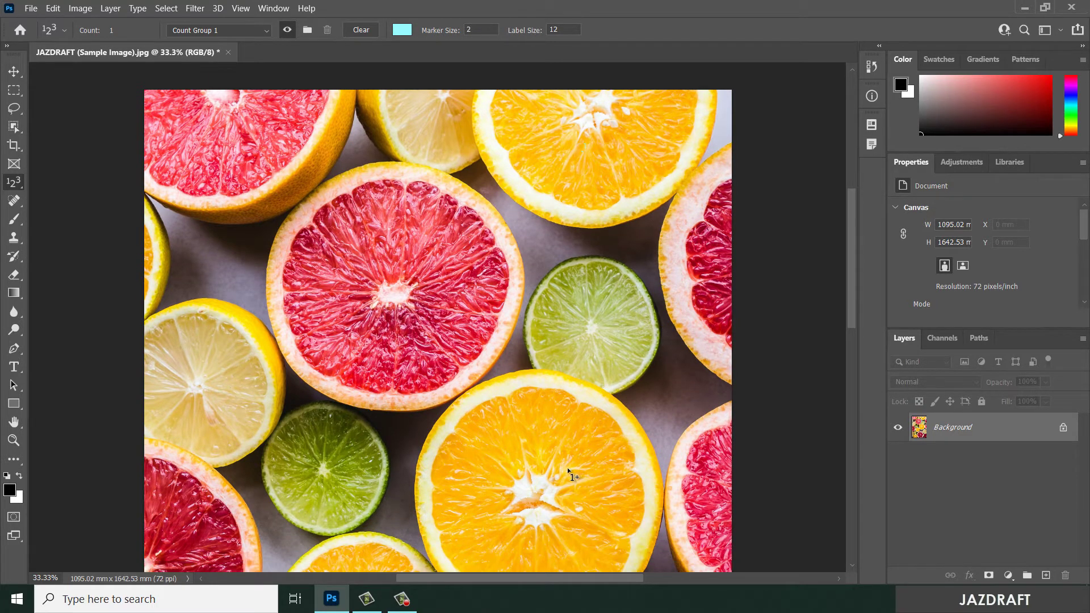
pyautogui.scroll(-1, 574, 462)
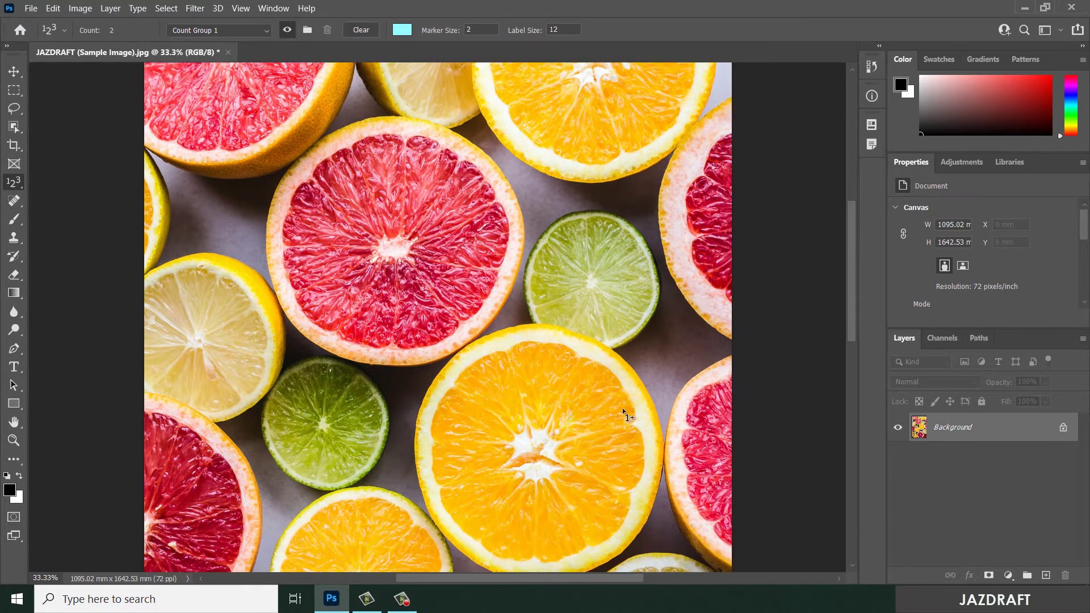
pyautogui.scroll(1, 625, 419)
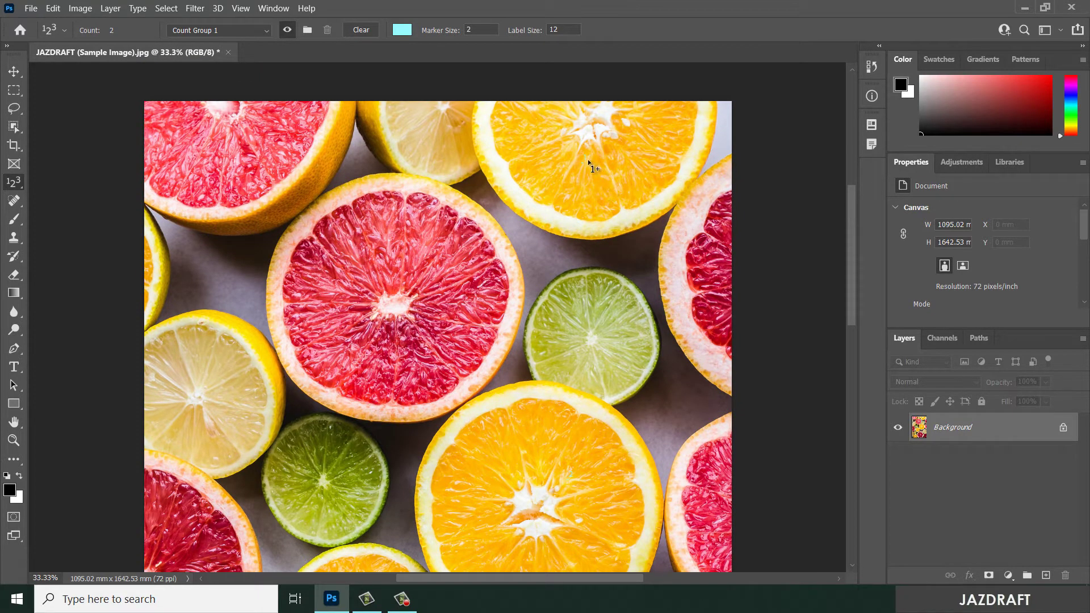
# Set the count marker colour to black.
pyautogui.click(400, 31)
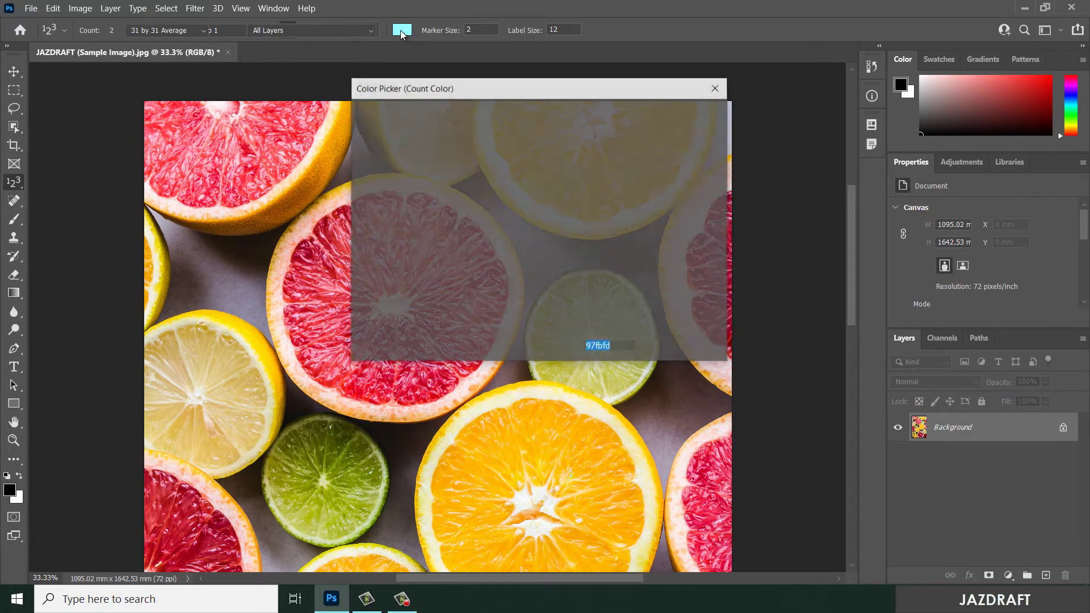
pyautogui.moveTo(378, 271); pyautogui.dragTo(289, 368)
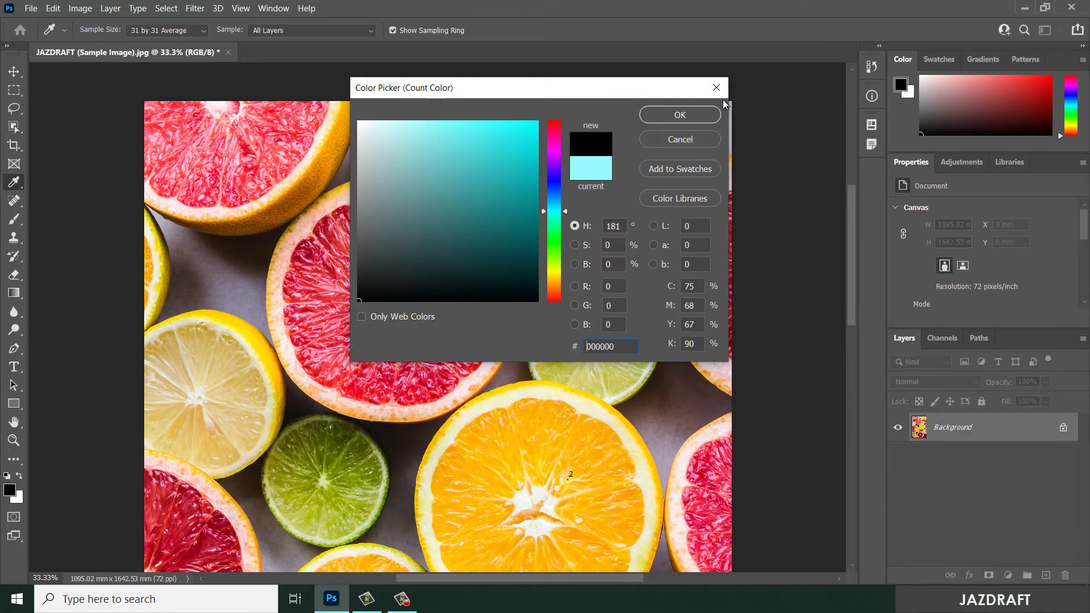
pyautogui.click(698, 114)
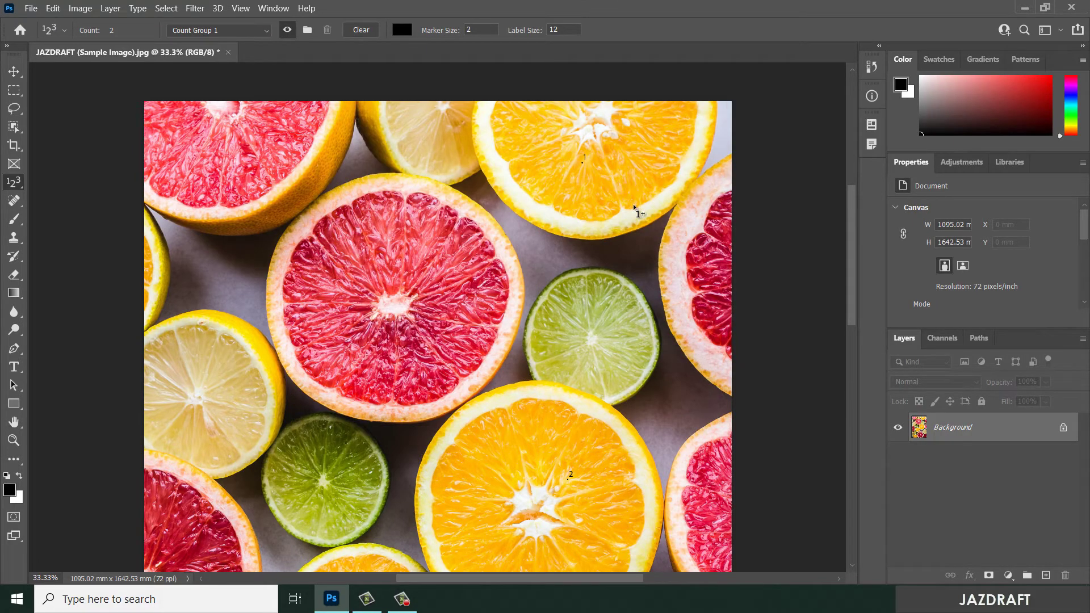
# Set the count Label Size to 32 and Marker Size to 10.
pyautogui.moveTo(531, 32); pyautogui.dragTo(540, 32)
pyautogui.moveTo(444, 29); pyautogui.dragTo(474, 34)
pyautogui.click(524, 30)
pyautogui.hotkey('shift', 'Tab')
# Mark three more oranges as 3, 4 and 5: the smaller, lower and left-edge ones.
pyautogui.moveTo(851, 246)
pyautogui.mouseDown()
pyautogui.moveTo(854, 318)
pyautogui.moveTo(843, 341)
pyautogui.mouseUp()
pyautogui.click(349, 251)
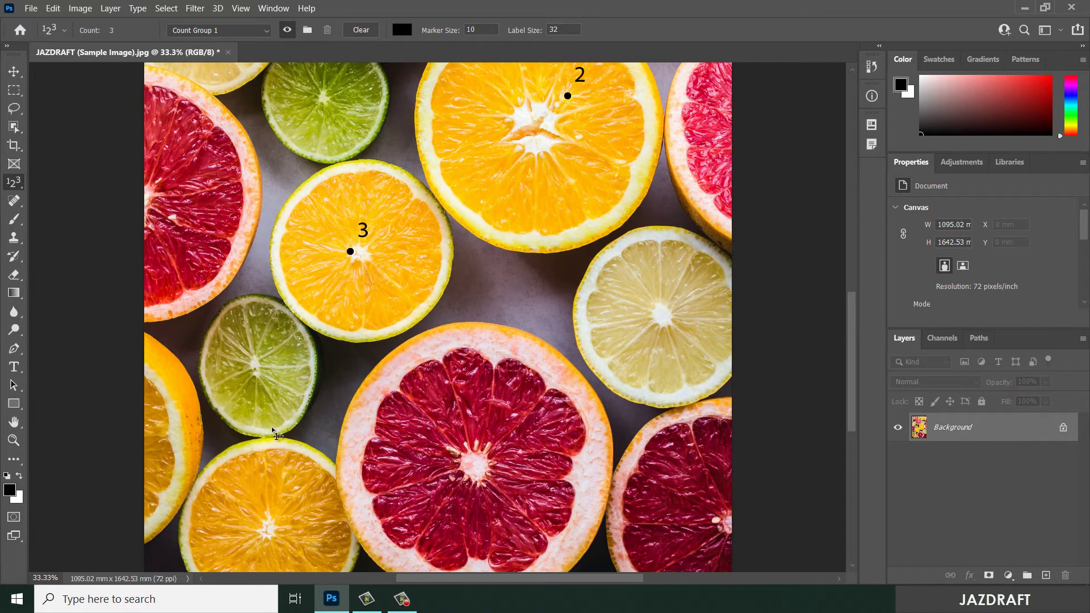
pyautogui.click(262, 499)
pyautogui.click(159, 424)
pyautogui.moveTo(853, 325); pyautogui.dragTo(863, 238)
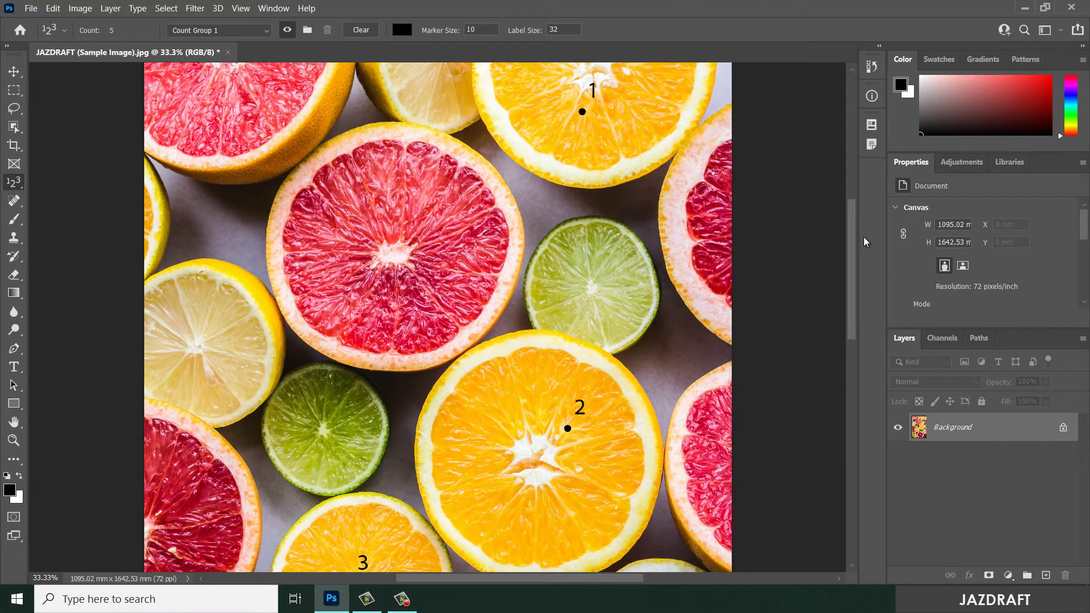
# Fit the photo on screen and rename Count Group 1 to '1st Group'.
pyautogui.hotkey('ctrl', '0')
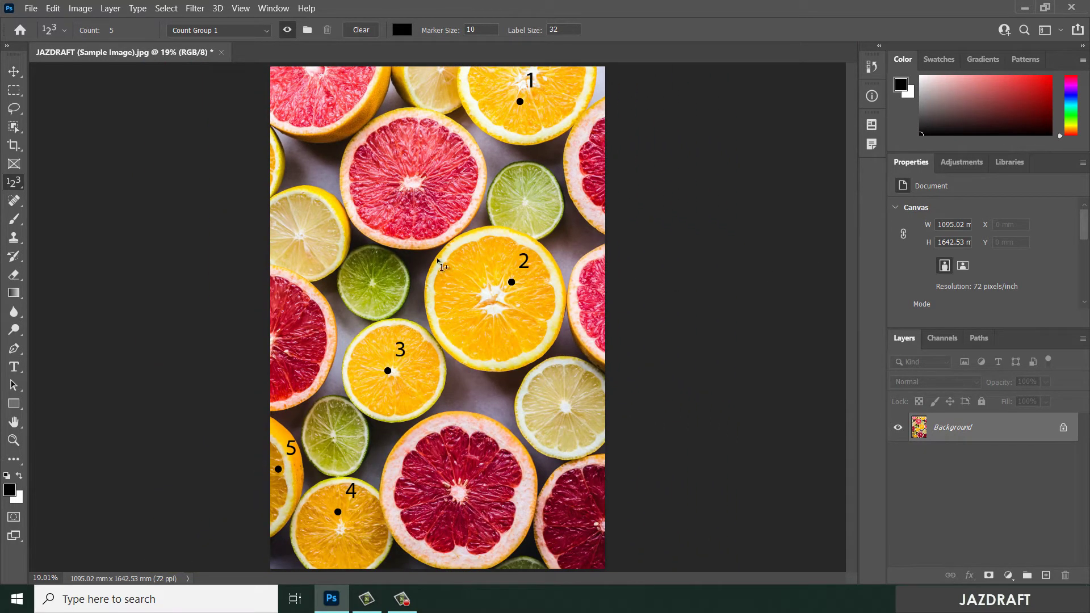
pyautogui.click(242, 33)
pyautogui.click(199, 65)
pyautogui.write('FIRS')
pyautogui.press('BackSpace')
pyautogui.press('BackSpace')
pyautogui.press('BackSpace')
pyautogui.press('BackSpace')
pyautogui.write('1st Gr')
pyautogui.press('BackSpace')
pyautogui.press('BackSpace')
pyautogui.write('Group')
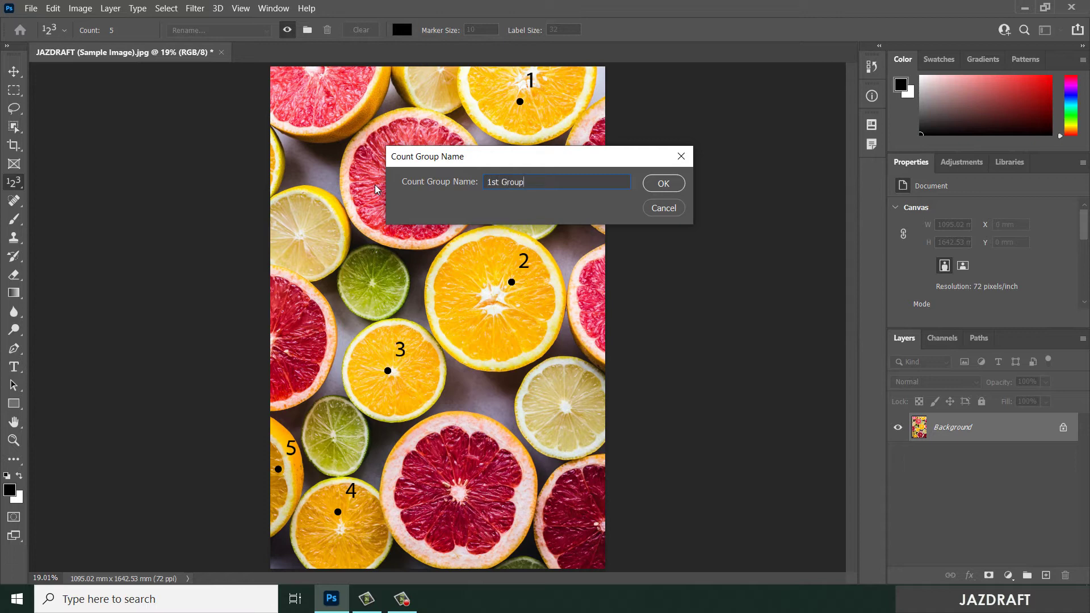
pyautogui.press('Escape')
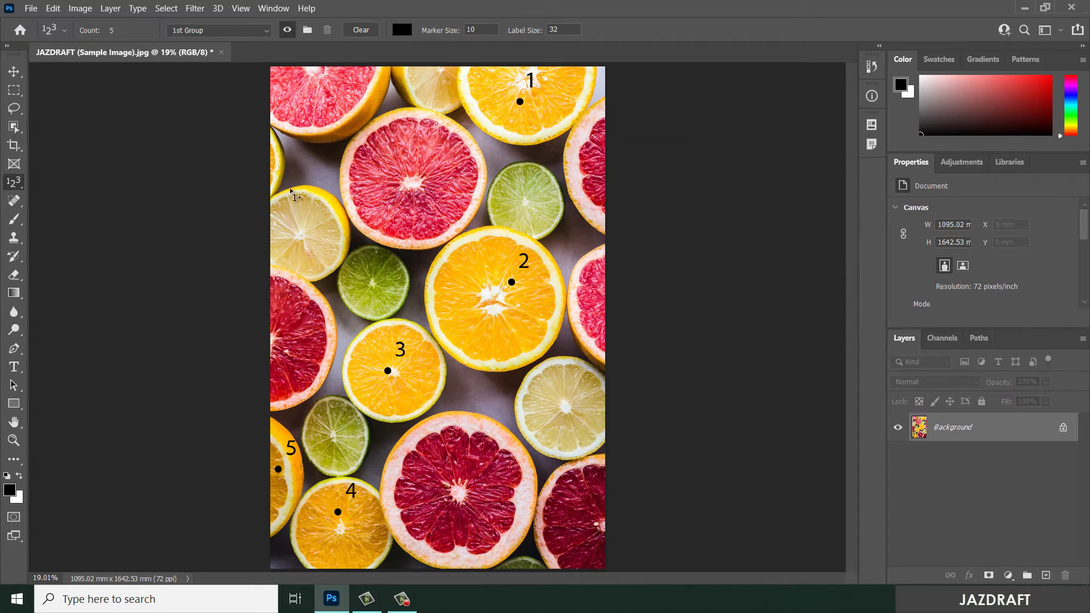
# Add a new count group named '2nd Group' and bring up its marker colour picker.
pyautogui.click(251, 32)
pyautogui.click(251, 32)
pyautogui.click(308, 29)
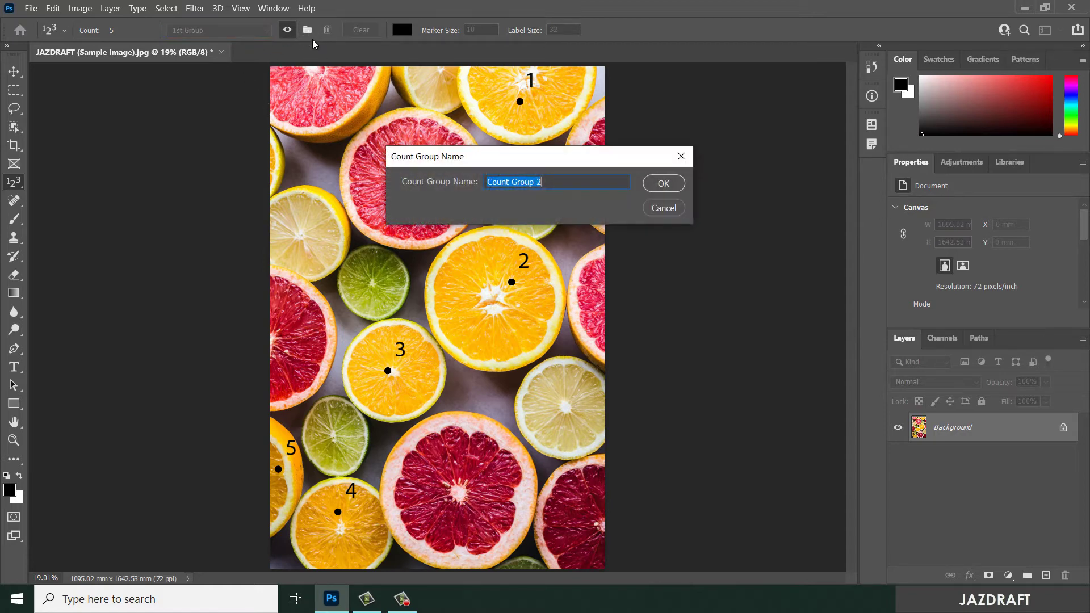
pyautogui.write('2nd Group')
pyautogui.click(669, 190)
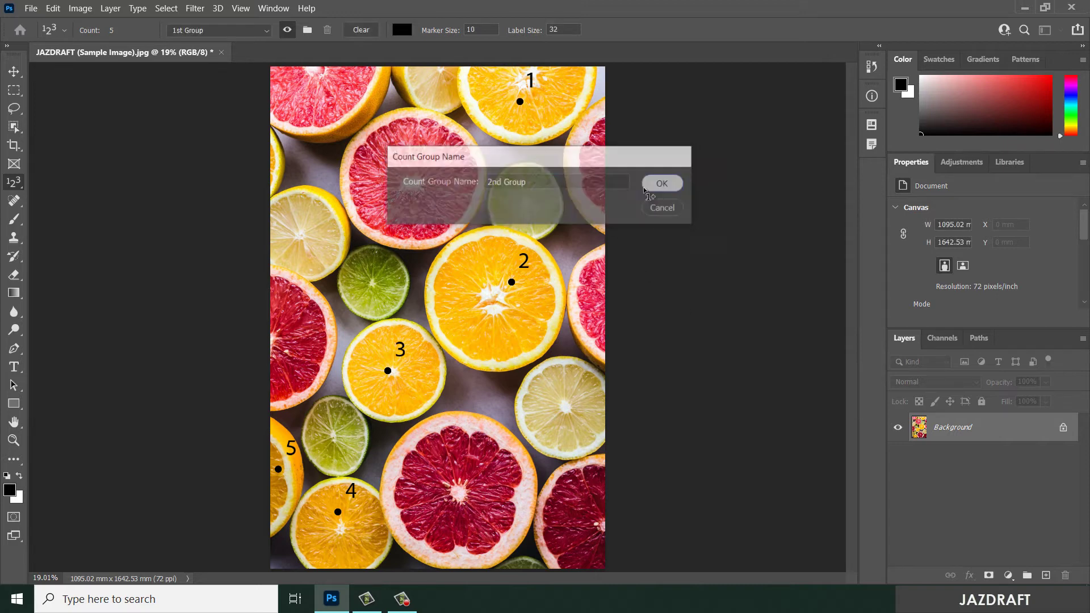
pyautogui.click(407, 30)
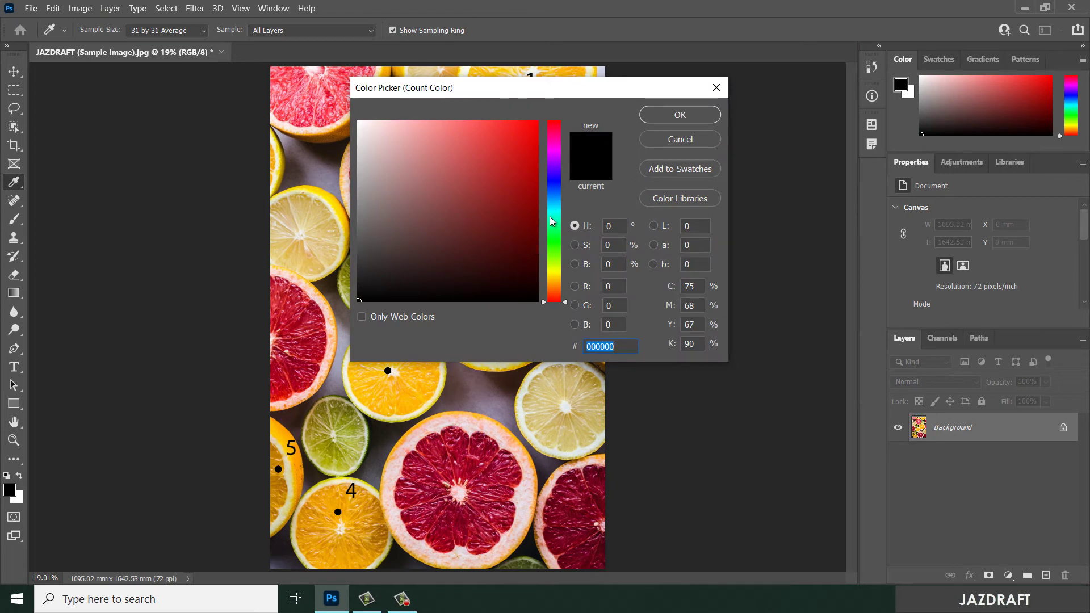
# Set the 2nd Group marker colour to bright green (12ff00).
pyautogui.click(558, 245)
pyautogui.click(505, 168)
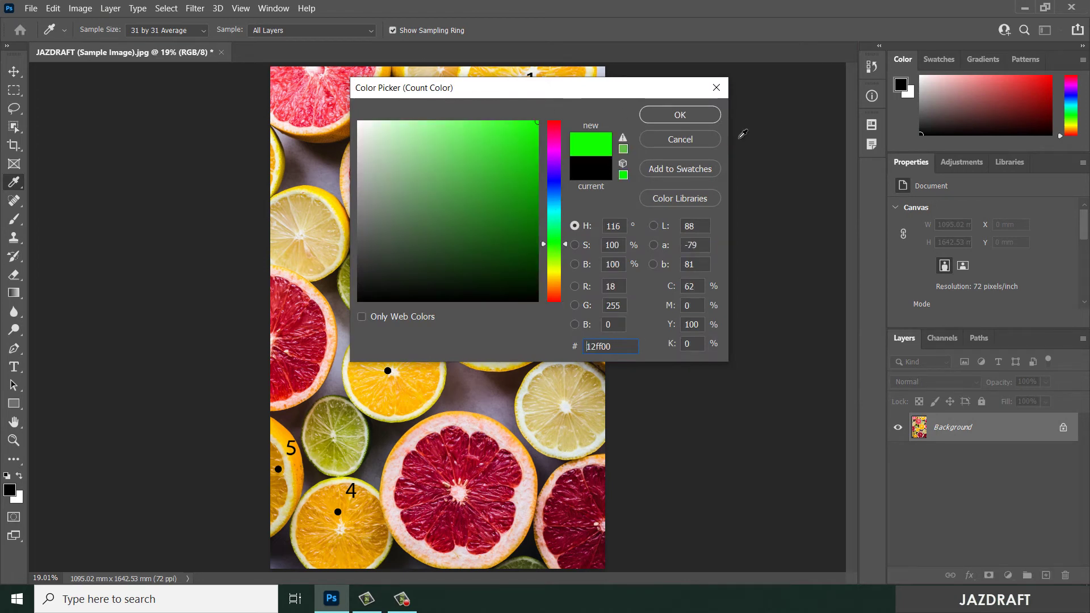
pyautogui.click(683, 119)
# Place green markers on the grapefruits, nudging markers 1 and 3 into place, keeping 2nd Group active.
pyautogui.click(328, 94)
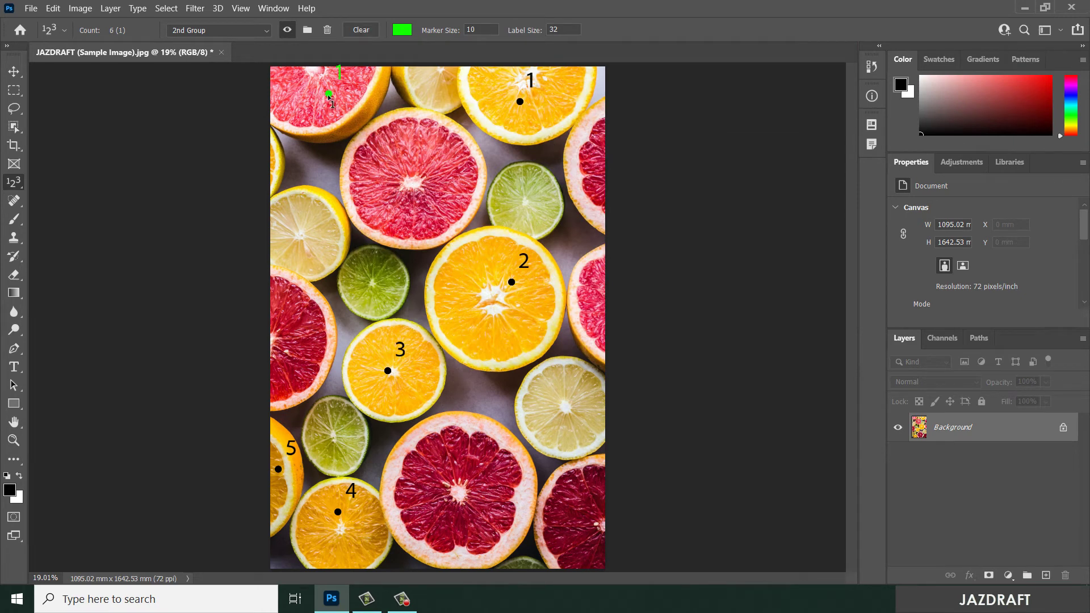
pyautogui.moveTo(329, 92); pyautogui.dragTo(299, 108)
pyautogui.click(595, 170)
pyautogui.click(595, 301)
pyautogui.click(576, 515)
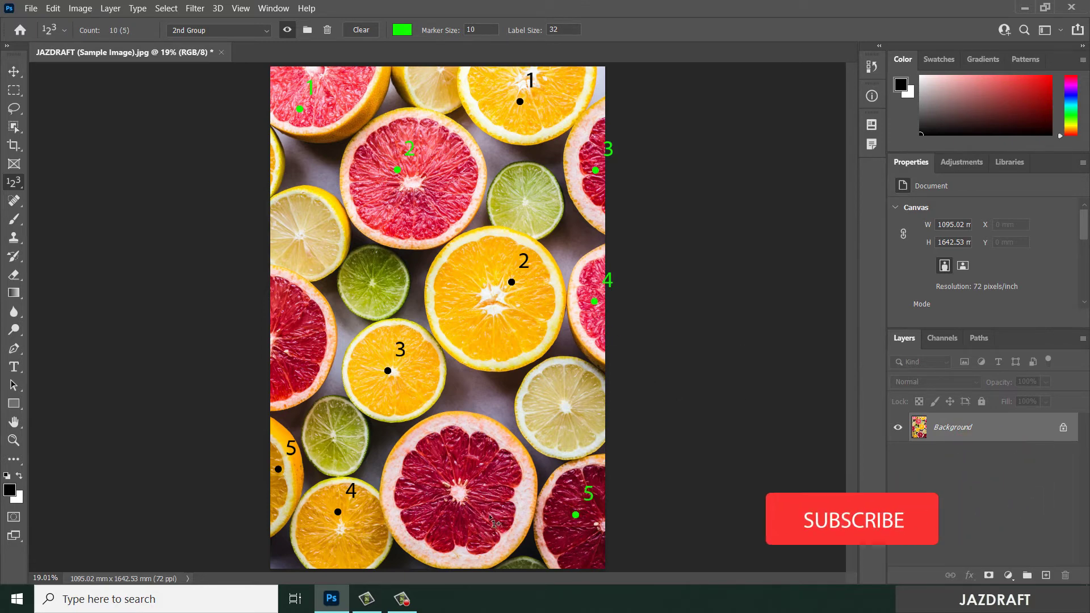
pyautogui.click(482, 512)
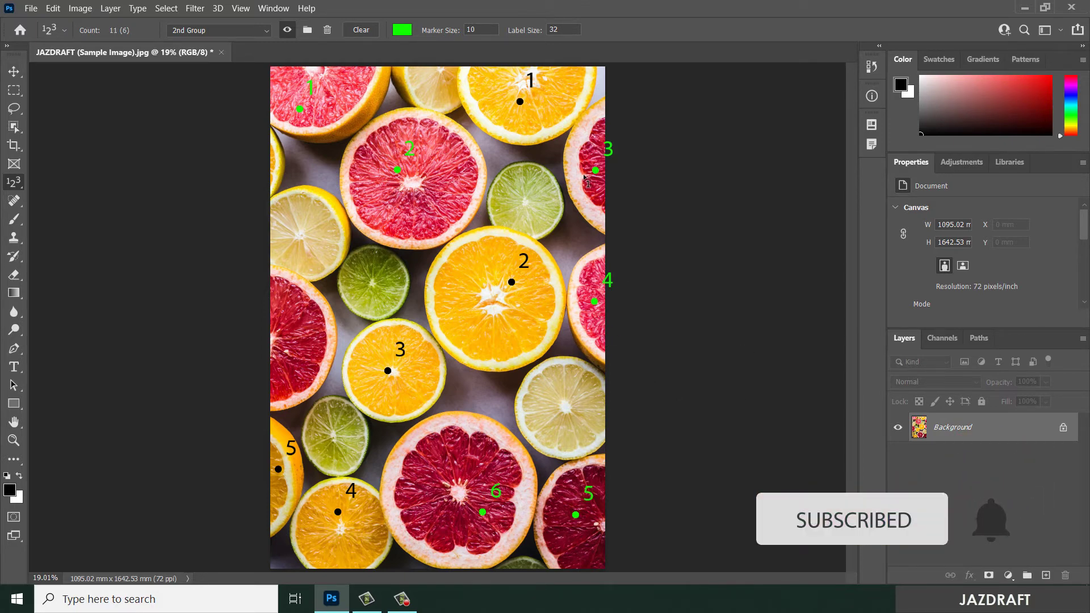
pyautogui.moveTo(583, 177); pyautogui.dragTo(582, 175)
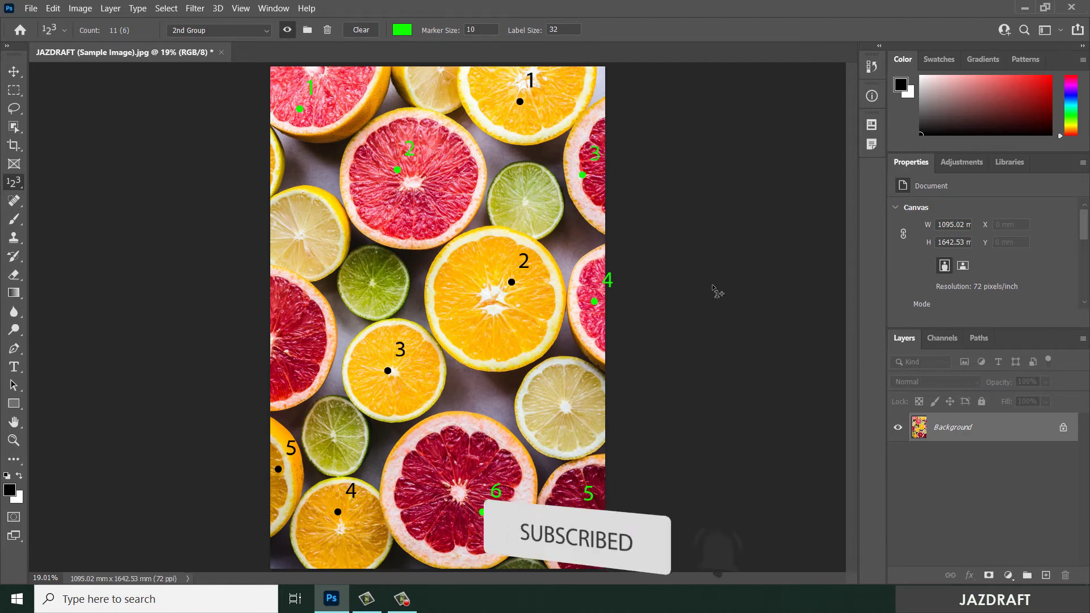
pyautogui.click(218, 30)
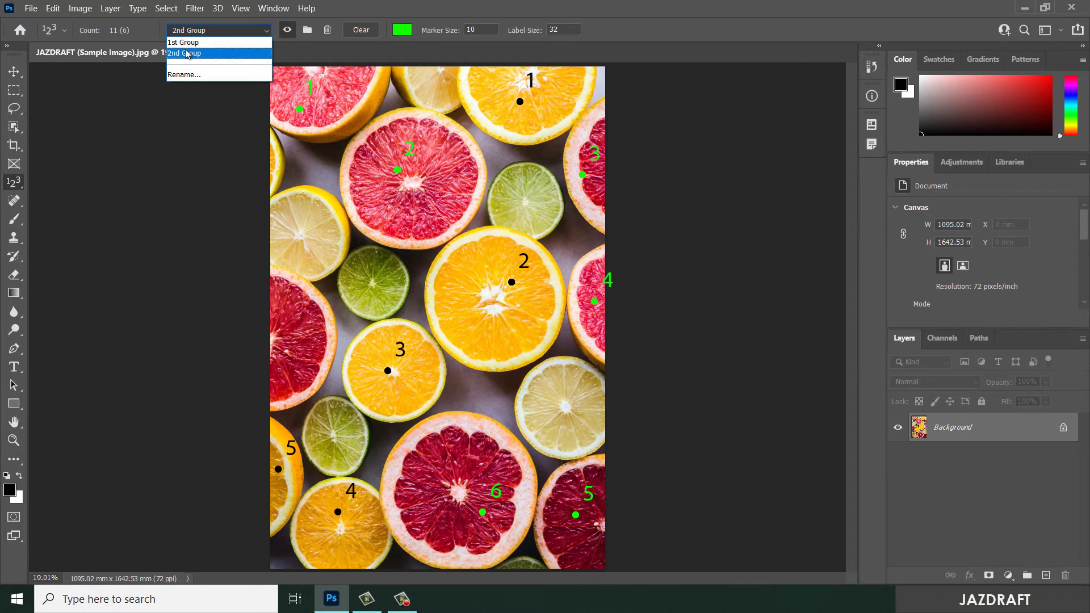
pyautogui.click(250, 55)
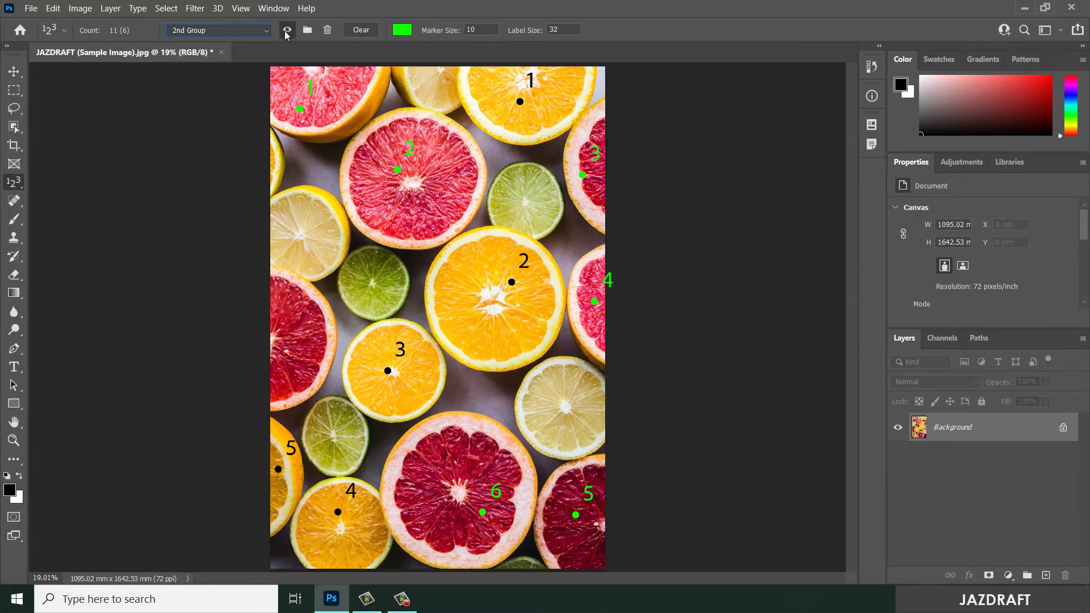
# Hide and then show the green 2nd Group markers.
pyautogui.click(289, 30)
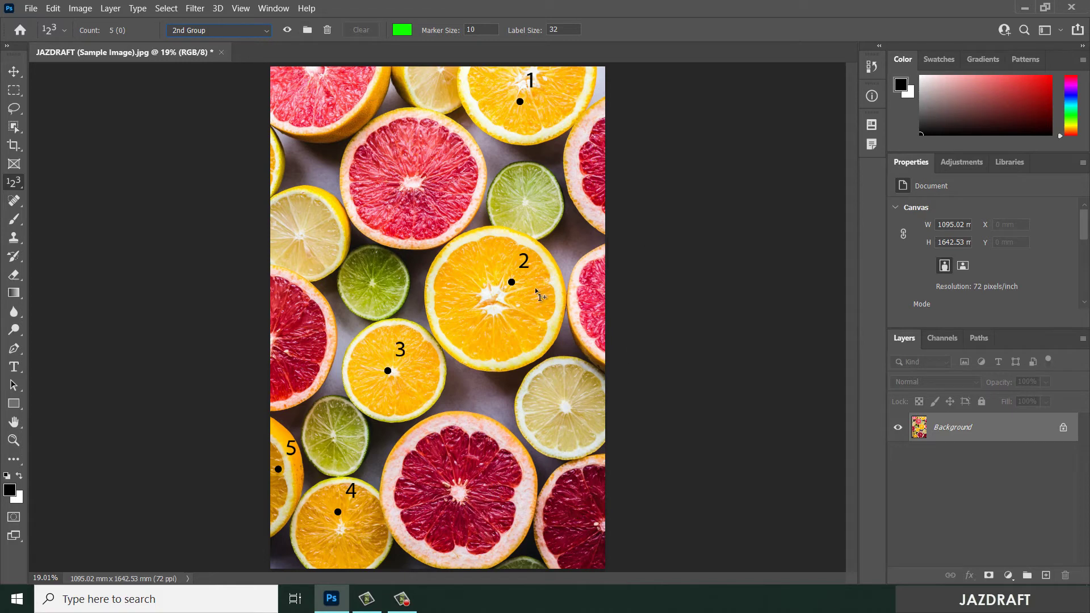
pyautogui.click(269, 32)
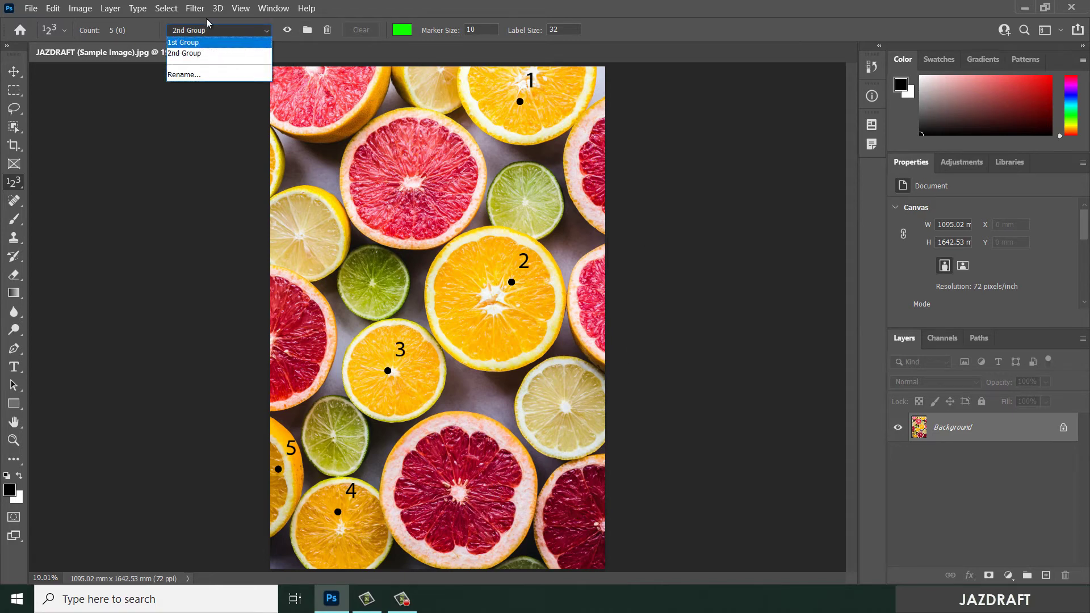
pyautogui.click(181, 61)
pyautogui.click(288, 30)
# Make 1st Group the active count group and toggle its black markers off and on.
pyautogui.click(250, 33)
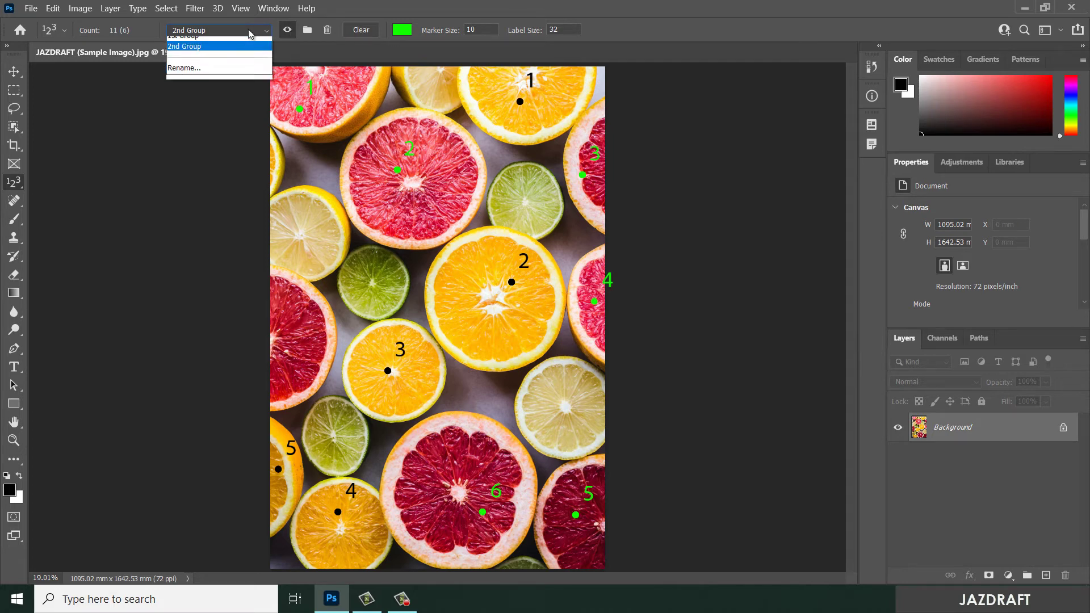
pyautogui.click(220, 43)
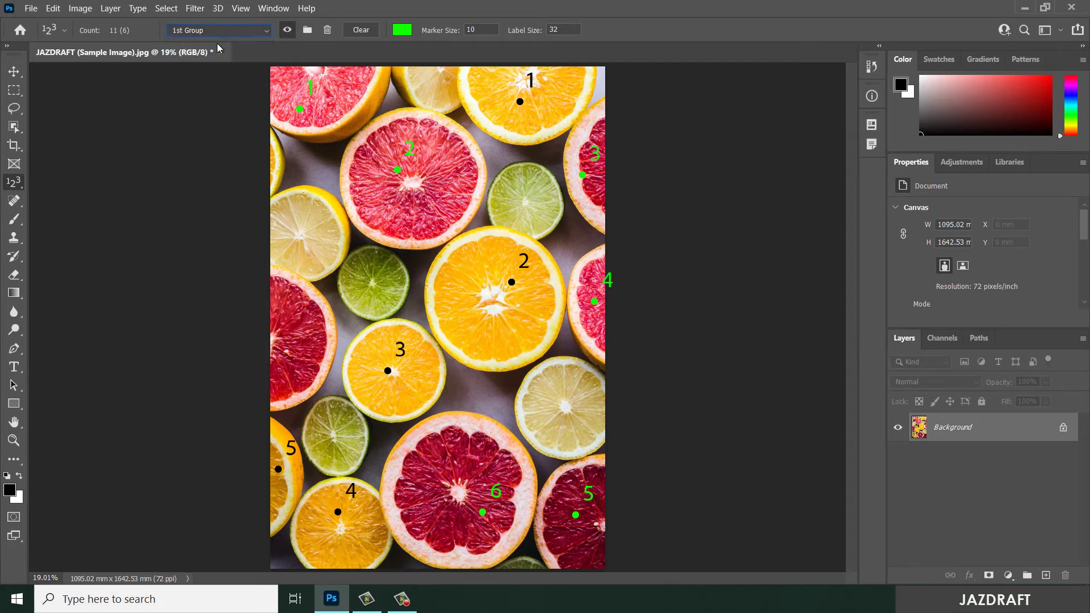
pyautogui.click(288, 31)
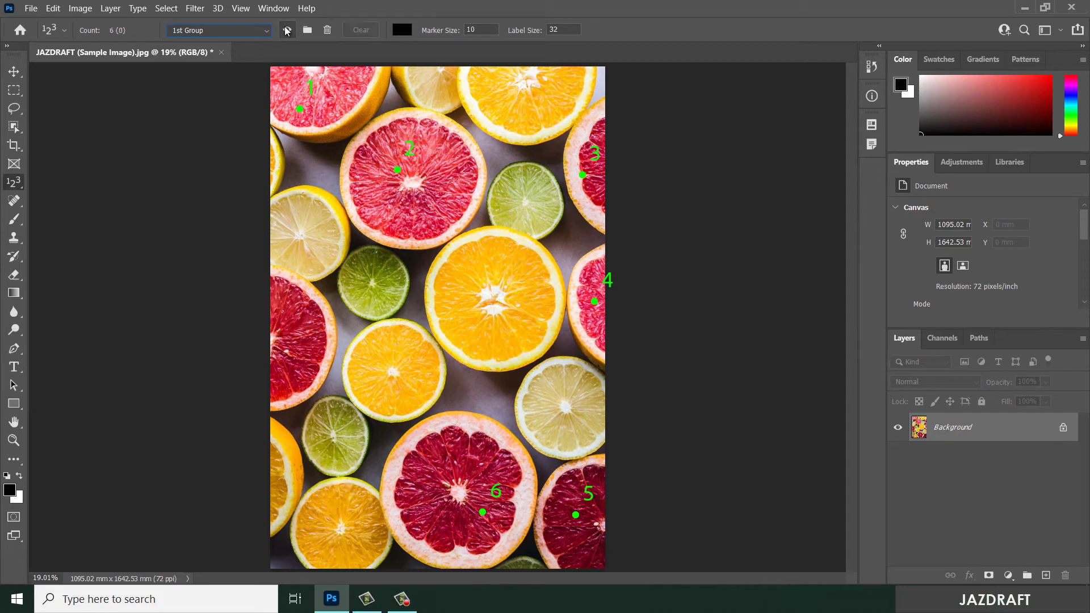
pyautogui.click(287, 31)
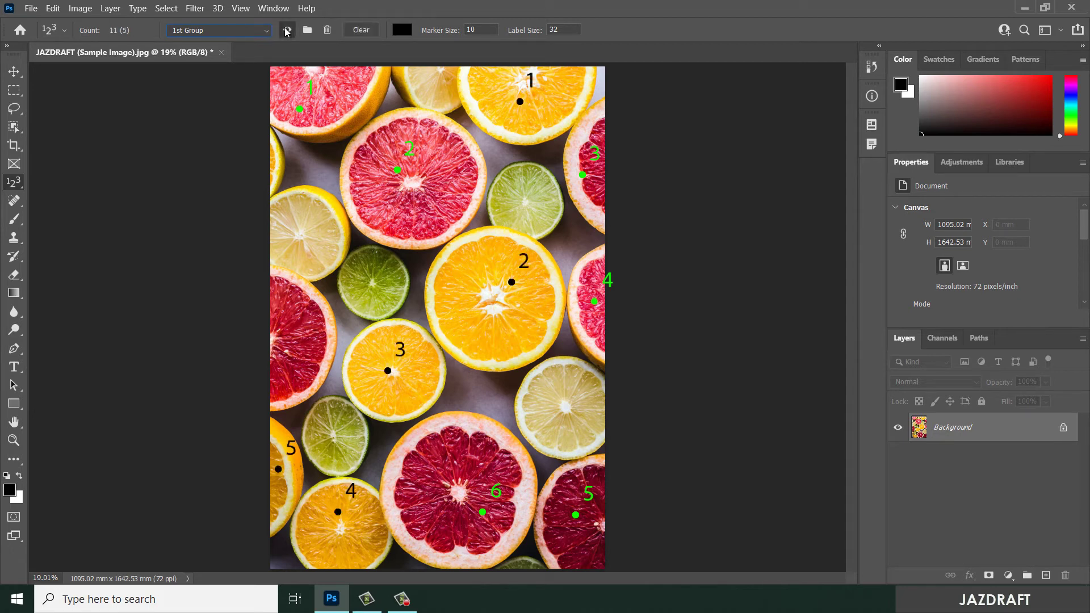
pyautogui.click(239, 34)
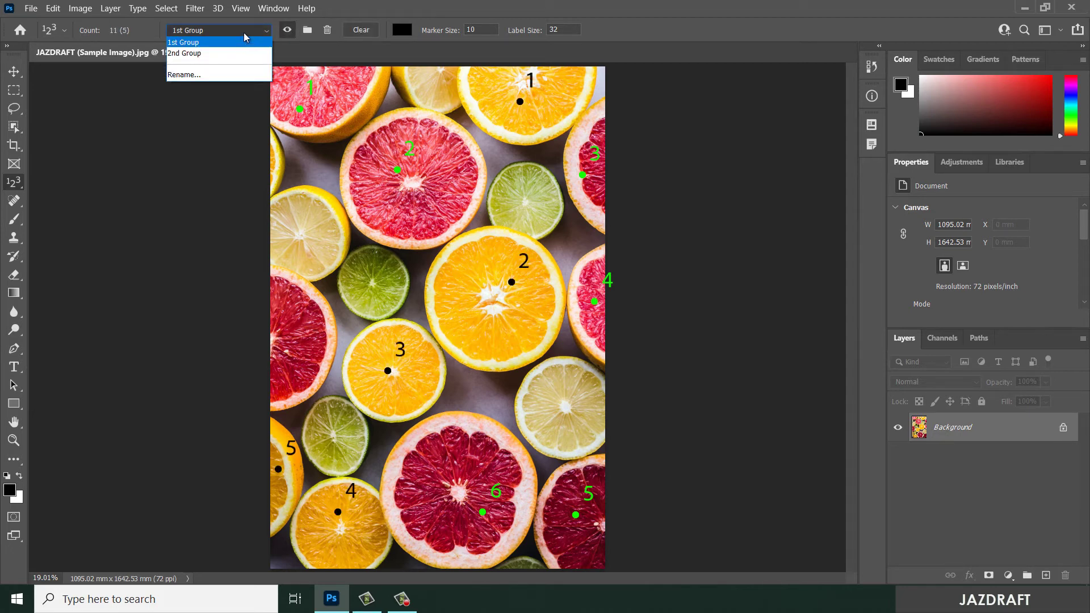
pyautogui.click(244, 33)
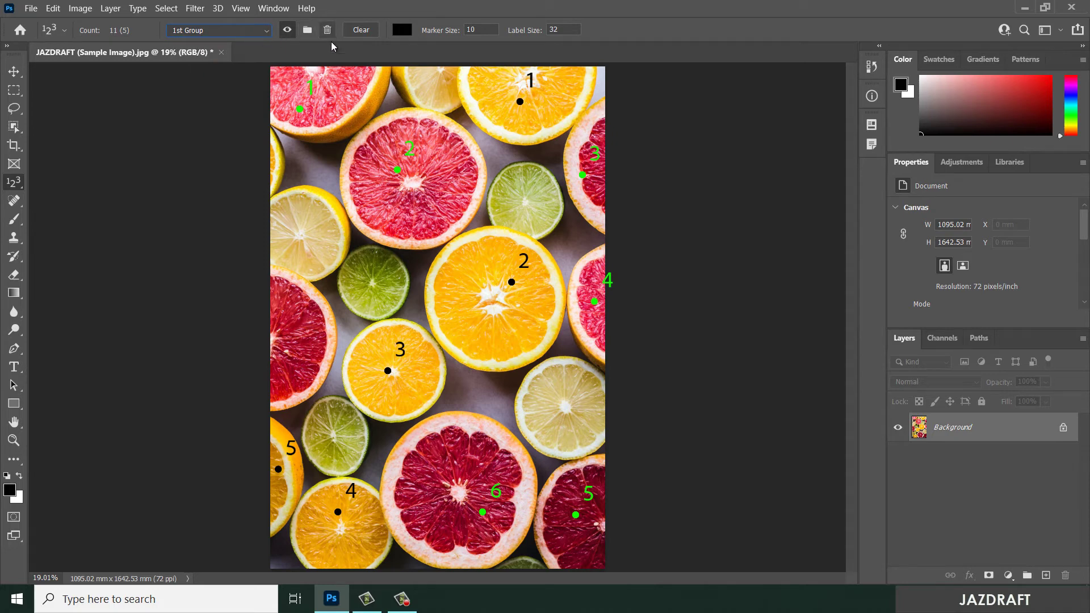
pyautogui.click(207, 33)
# Delete the black-numbered 1st Group count group.
pyautogui.click(206, 33)
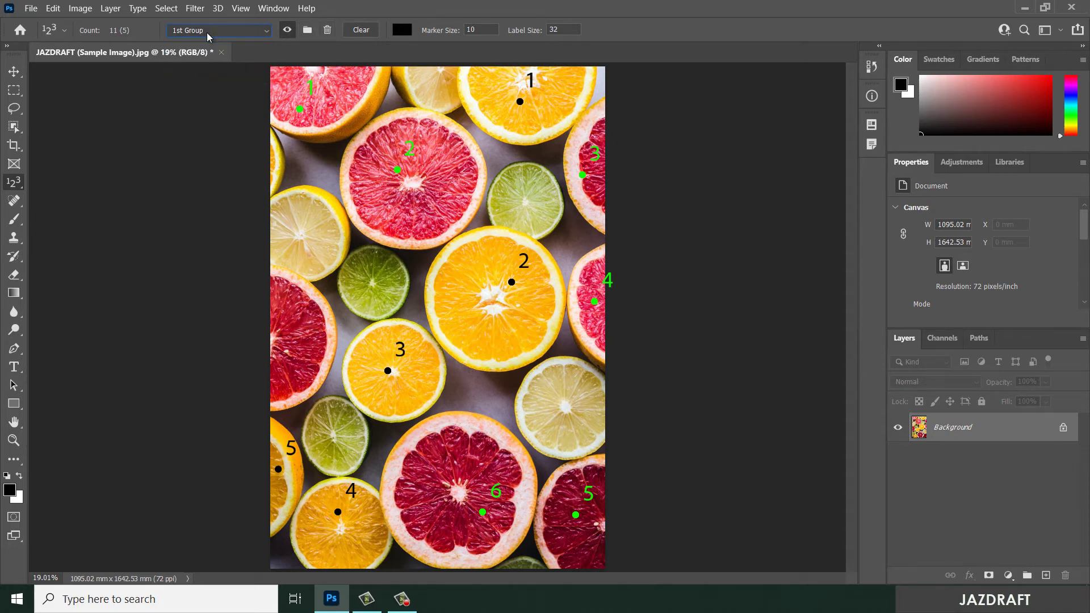
pyautogui.click(328, 31)
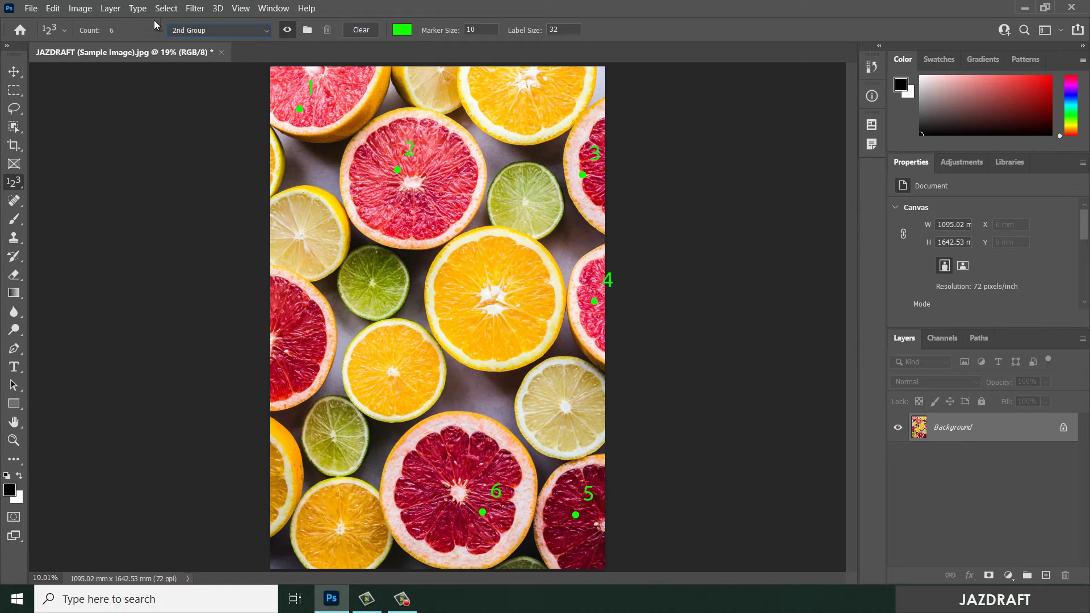
pyautogui.click(196, 32)
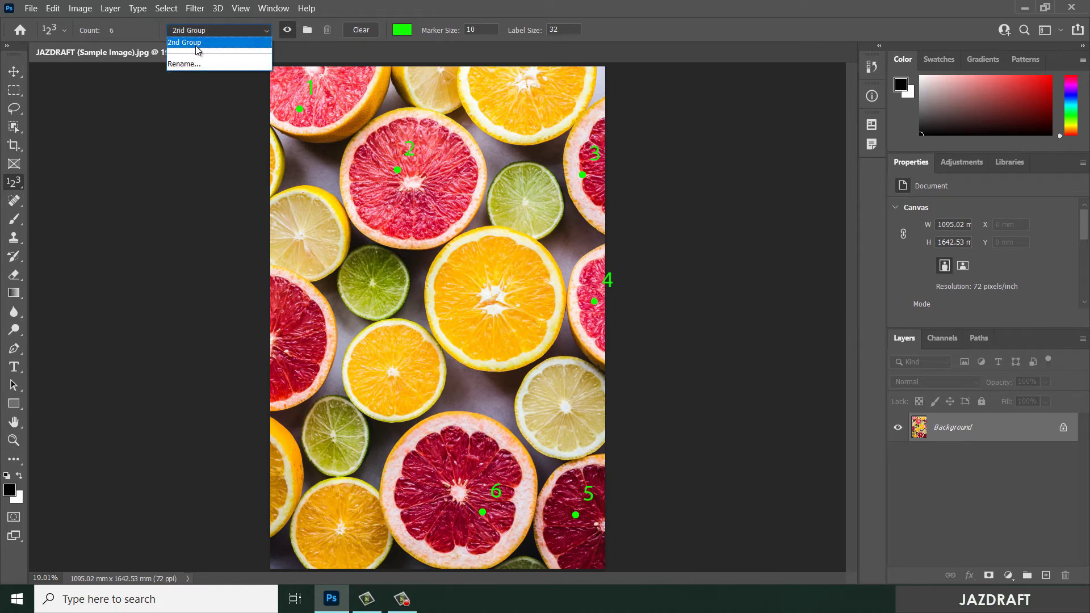
pyautogui.click(698, 63)
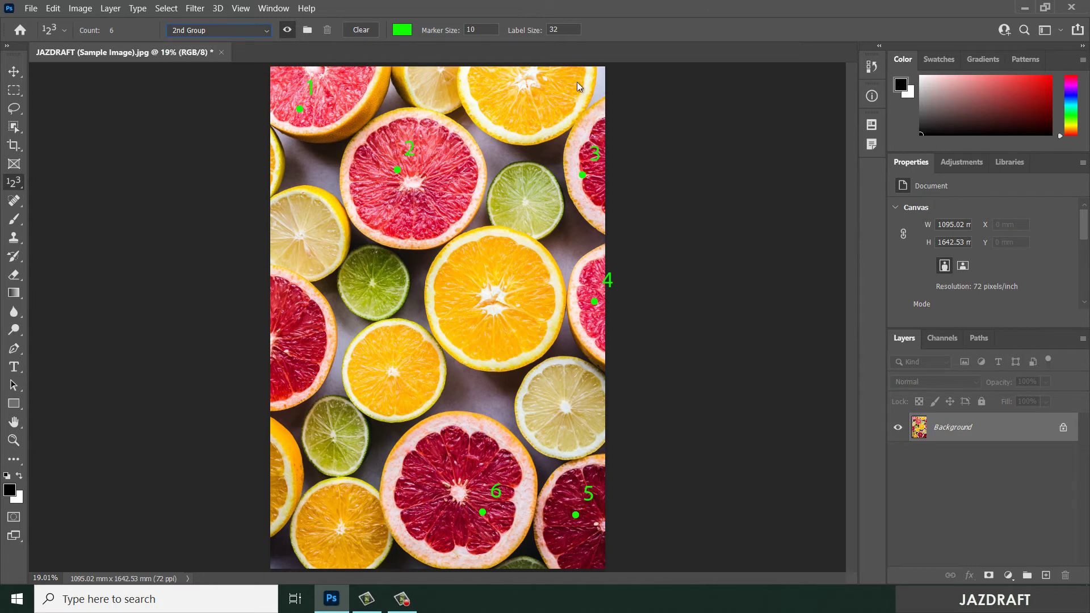
# Name the remaining count group '1st Group'.
pyautogui.click(210, 33)
pyautogui.press('Return')
pyautogui.write('1')
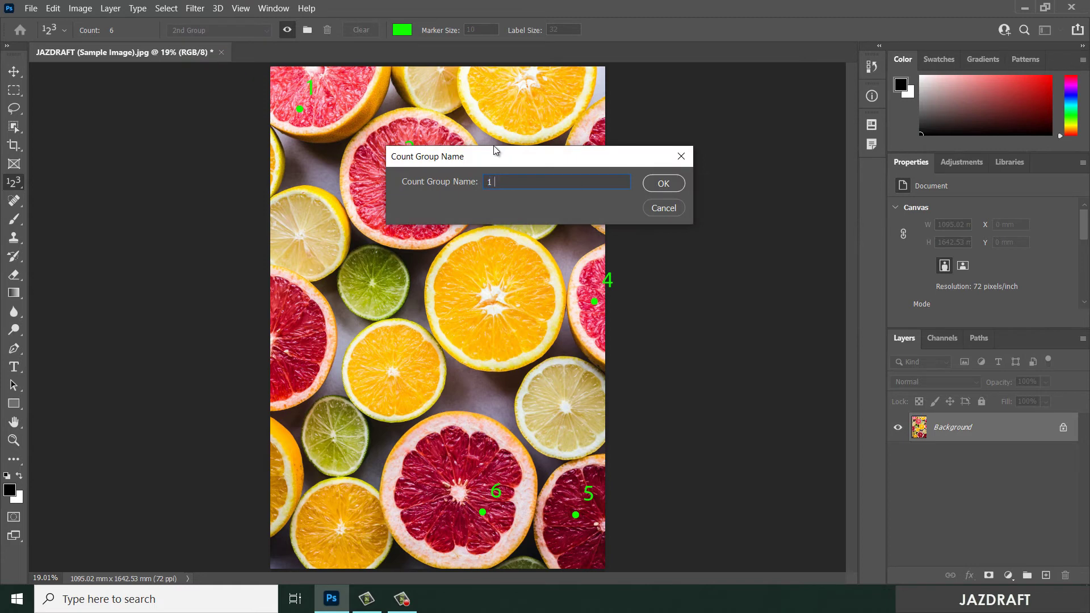
pyautogui.write('st Group')
pyautogui.press('Return')
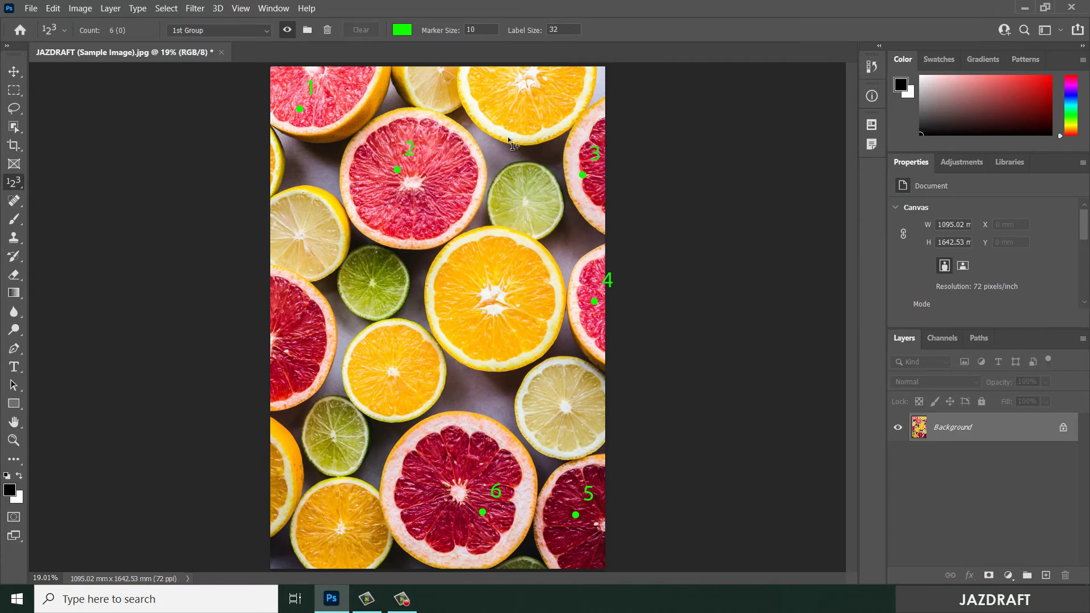
# Mark the top orange and set the marker colour to black (000000).
pyautogui.click(516, 99)
pyautogui.click(402, 31)
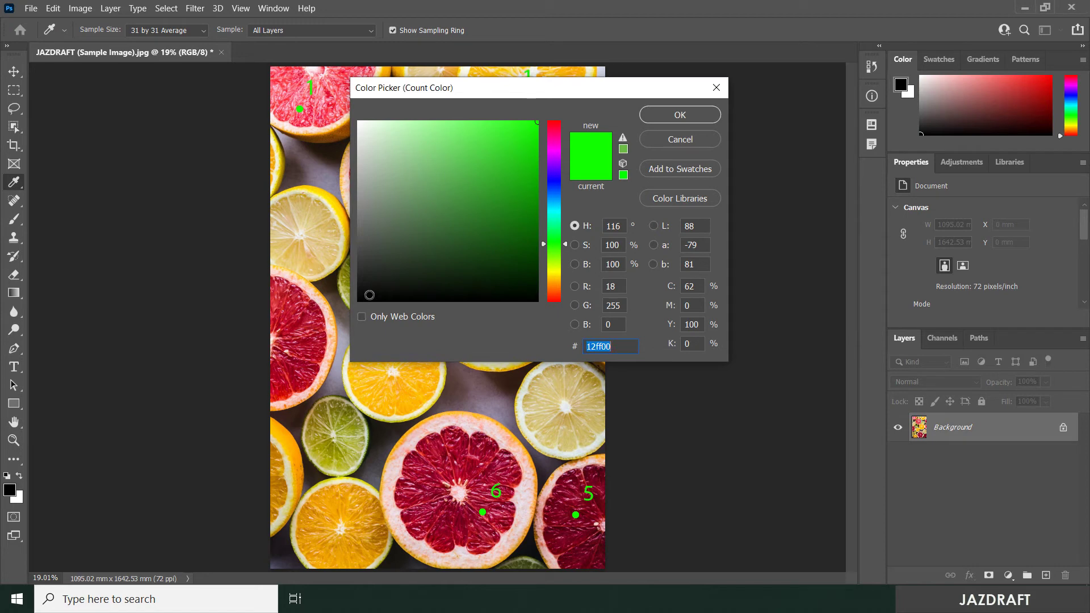
pyautogui.write('000000')
pyautogui.click(671, 120)
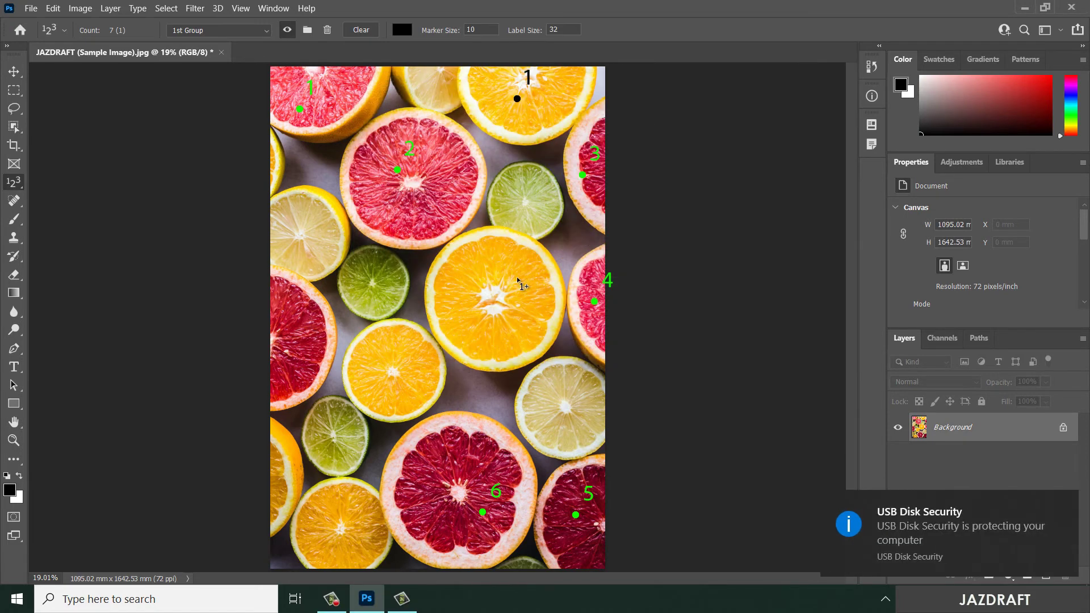
# Mark the centre, bottom and left-of-centre oranges as 2, 3 and 4.
pyautogui.click(517, 277)
pyautogui.click(348, 513)
pyautogui.click(390, 379)
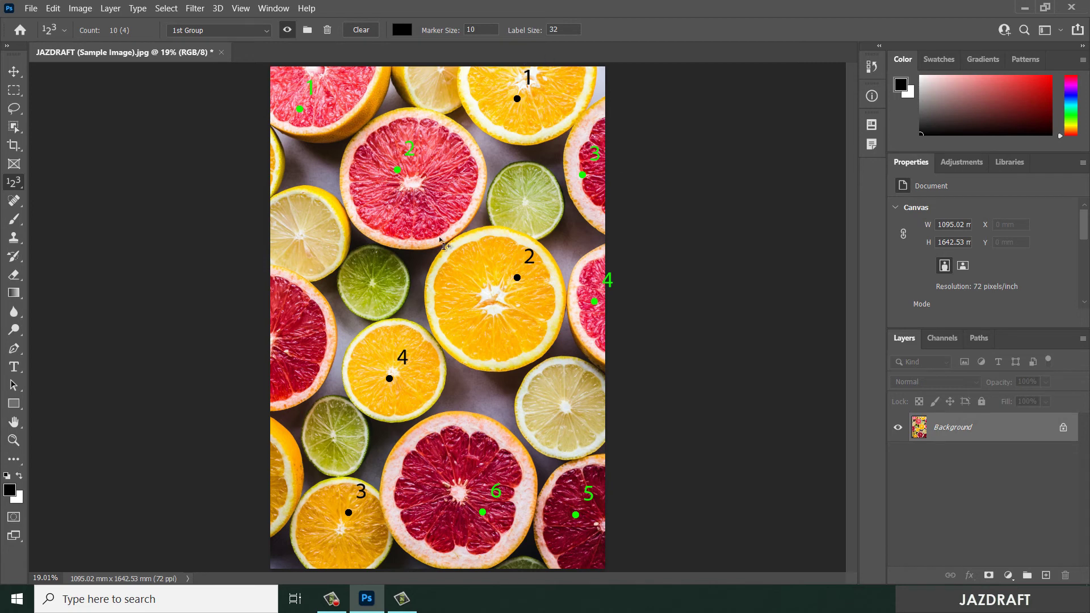
# Clear the 1st Group markers, then undo with Ctrl+Z to restore the four black markers.
pyautogui.click(242, 31)
pyautogui.click(174, 56)
pyautogui.click(365, 33)
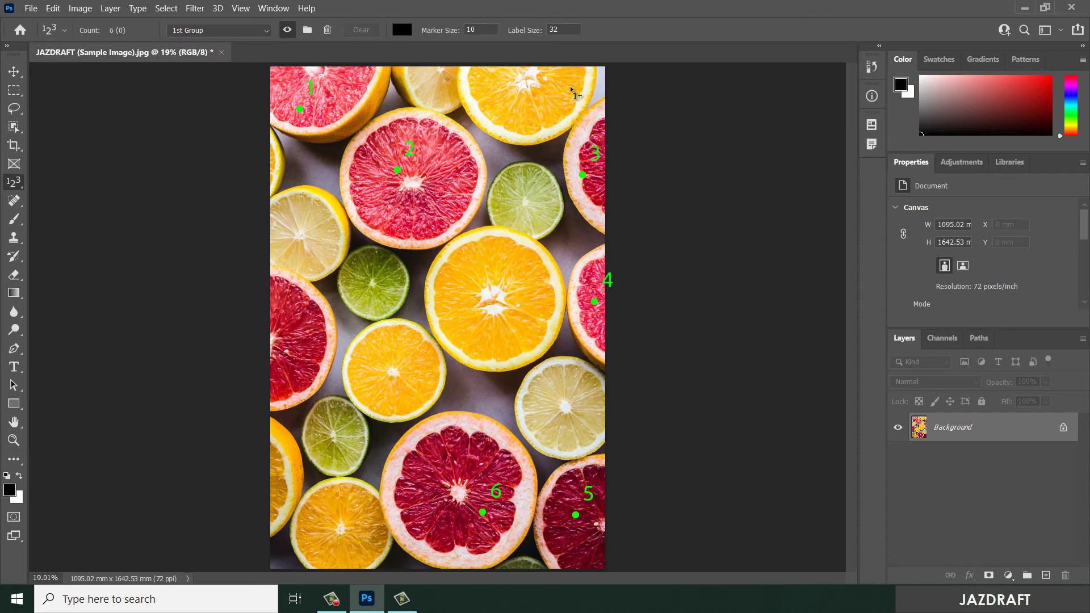
pyautogui.click(218, 30)
pyautogui.click(206, 53)
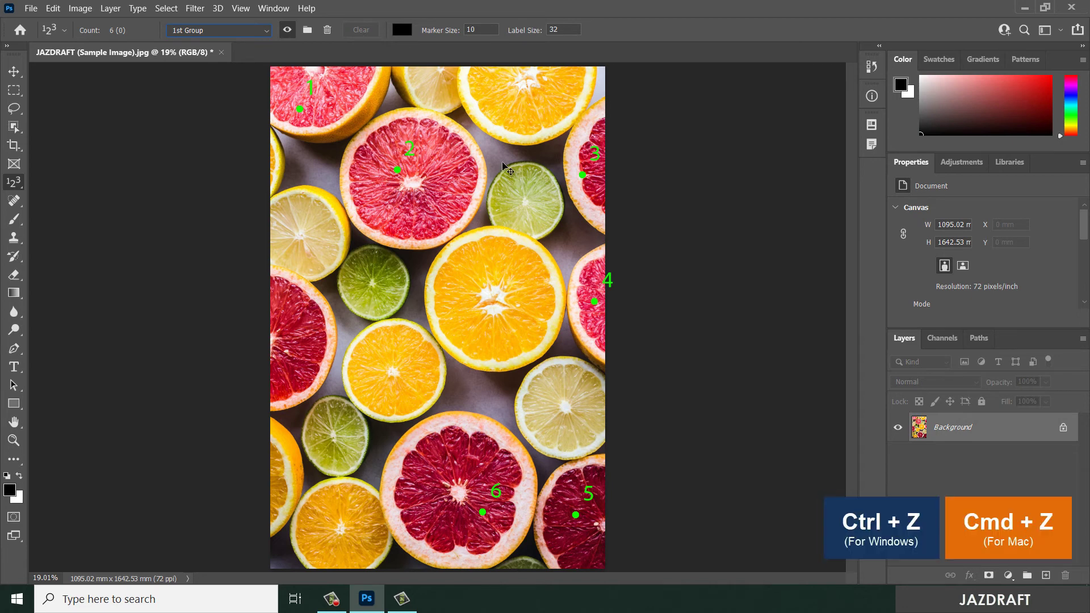
pyautogui.hotkey('ctrl', 'z')
pyautogui.click(227, 31)
pyautogui.click(227, 31)
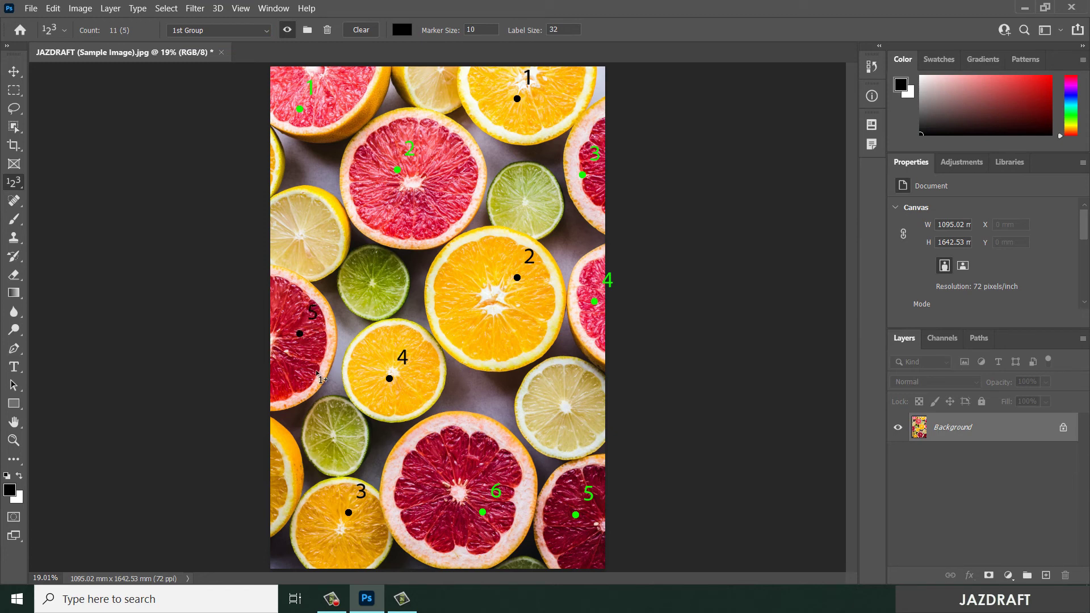
# Switch to the green 2nd Group and add marker 7 on the lower-left lime.
pyautogui.click(227, 29)
pyautogui.click(200, 40)
pyautogui.click(345, 435)
# Bring up the related measuring tools list and dismiss it, keeping the Count Tool active.
pyautogui.rightClick(21, 192)
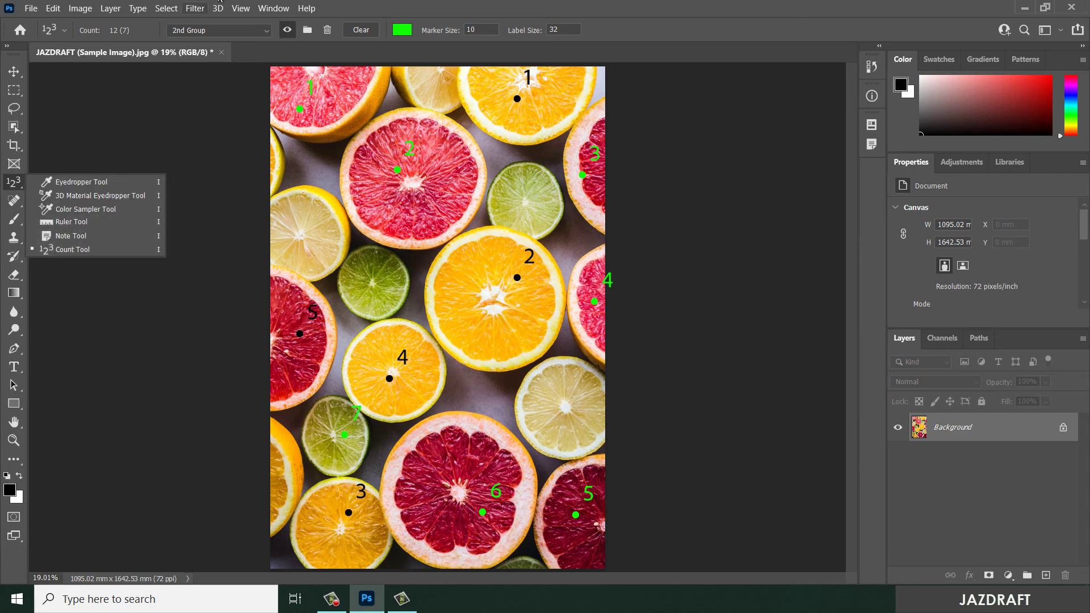
pyautogui.click(225, 4)
pyautogui.click(17, 185)
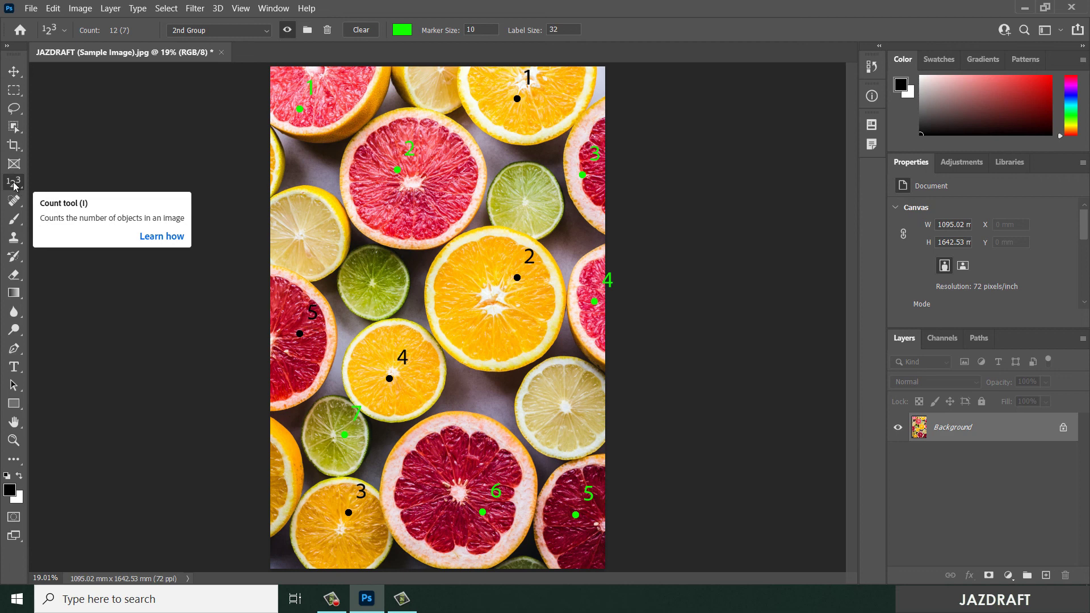
# Pin a blank note on the upper-left grapefruit with the Note Tool, then collapse the Notes panel.
pyautogui.rightClick(14, 186)
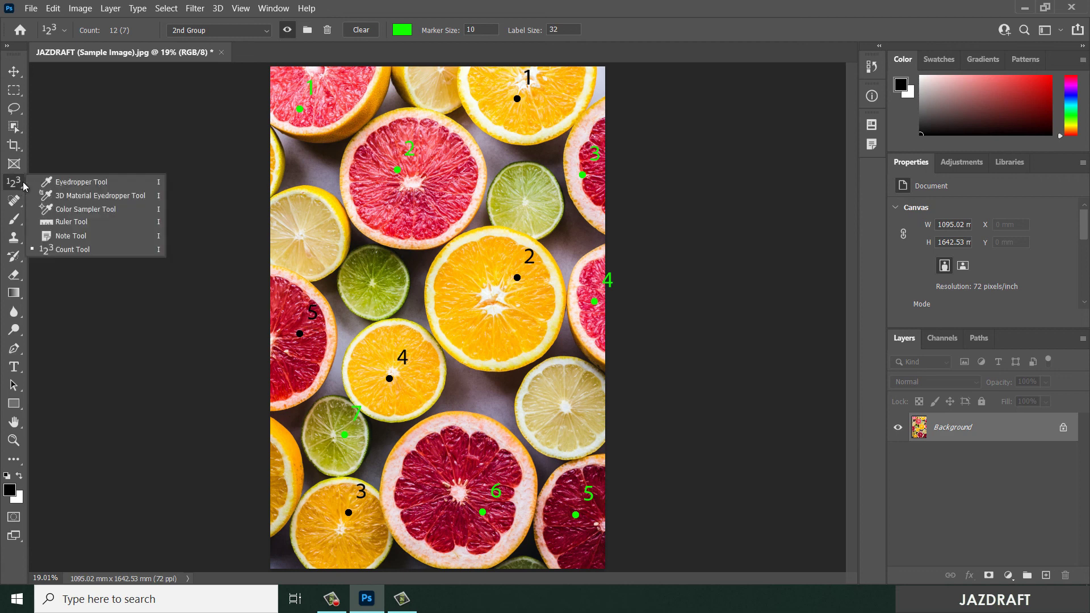
pyautogui.click(82, 238)
pyautogui.click(379, 198)
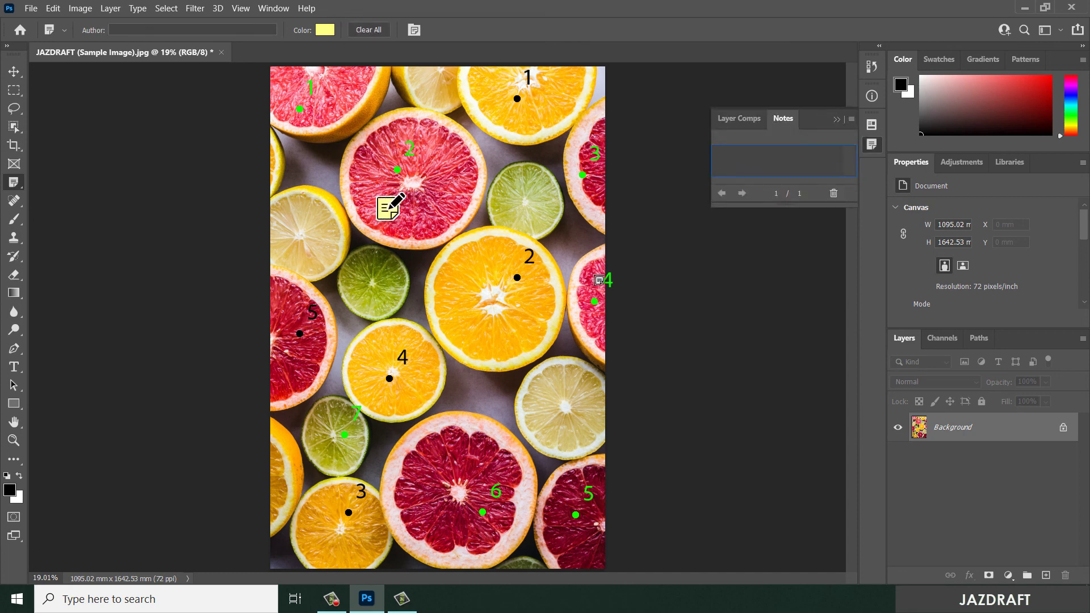
pyautogui.click(838, 119)
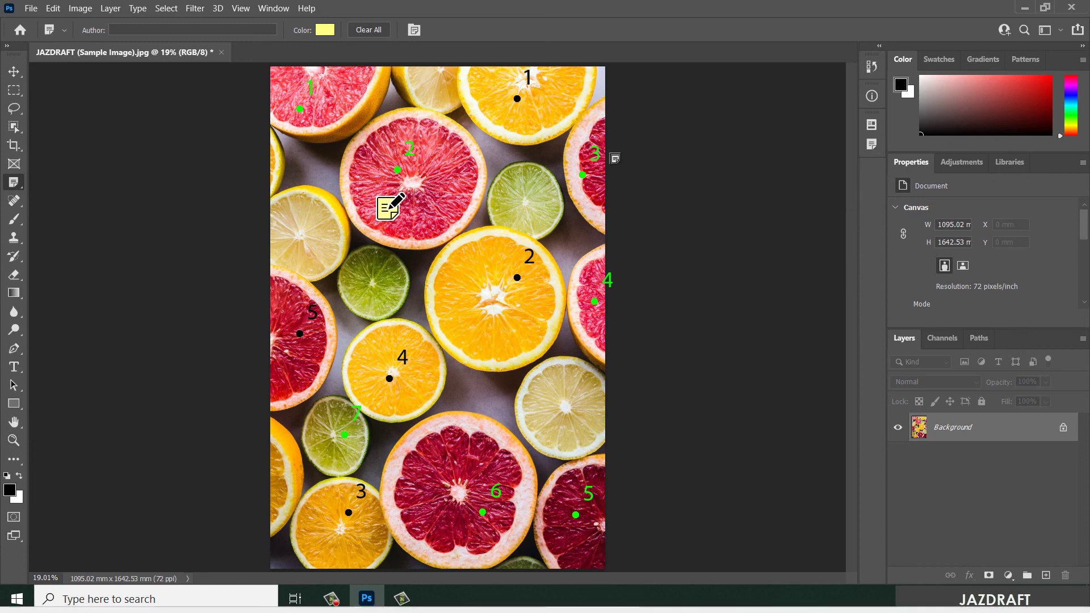